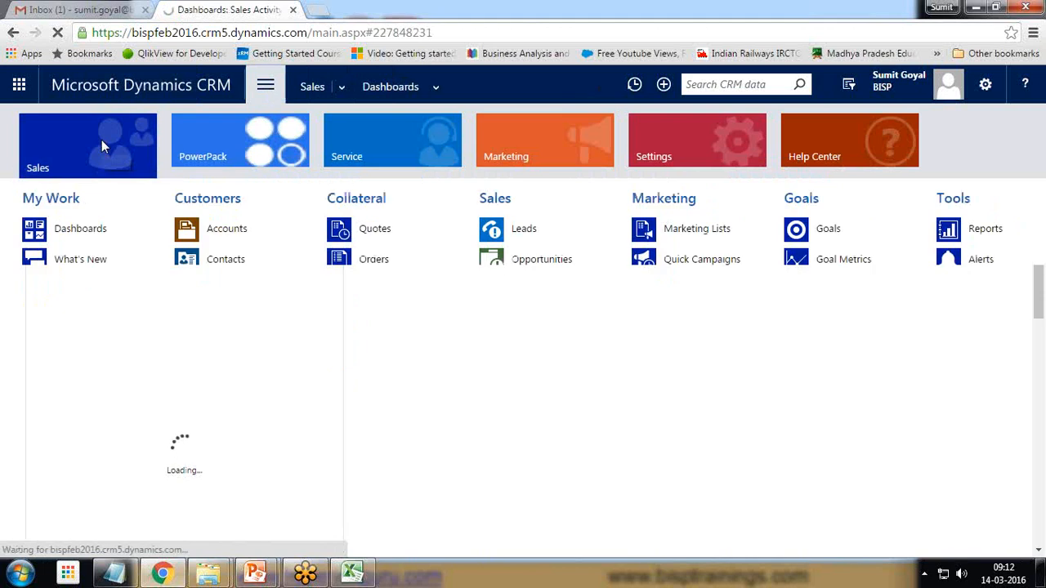
Open the Goals list in the Service area and switch it to the My Active Goals view
click(366, 145)
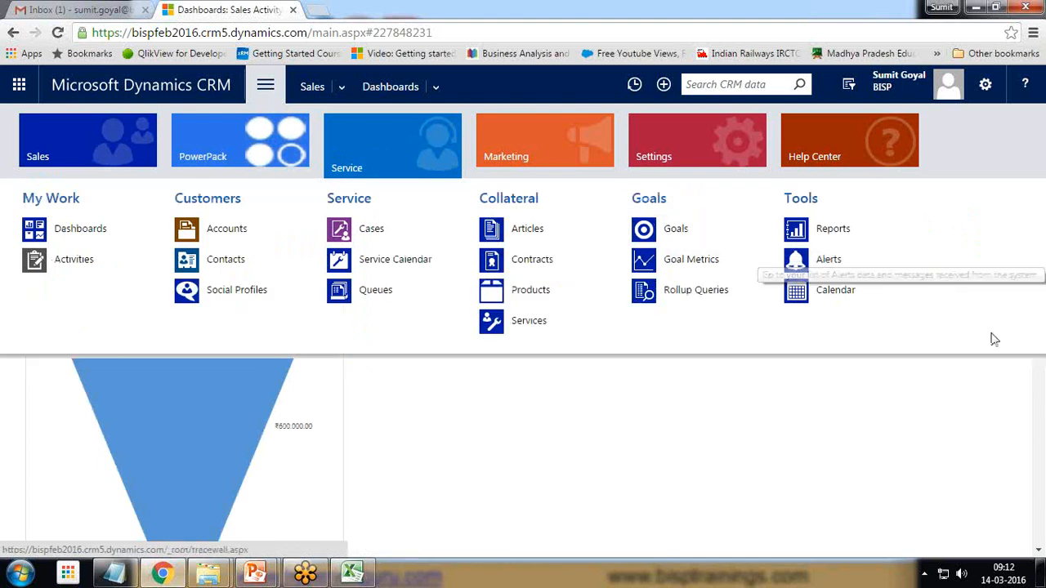
click(1029, 471)
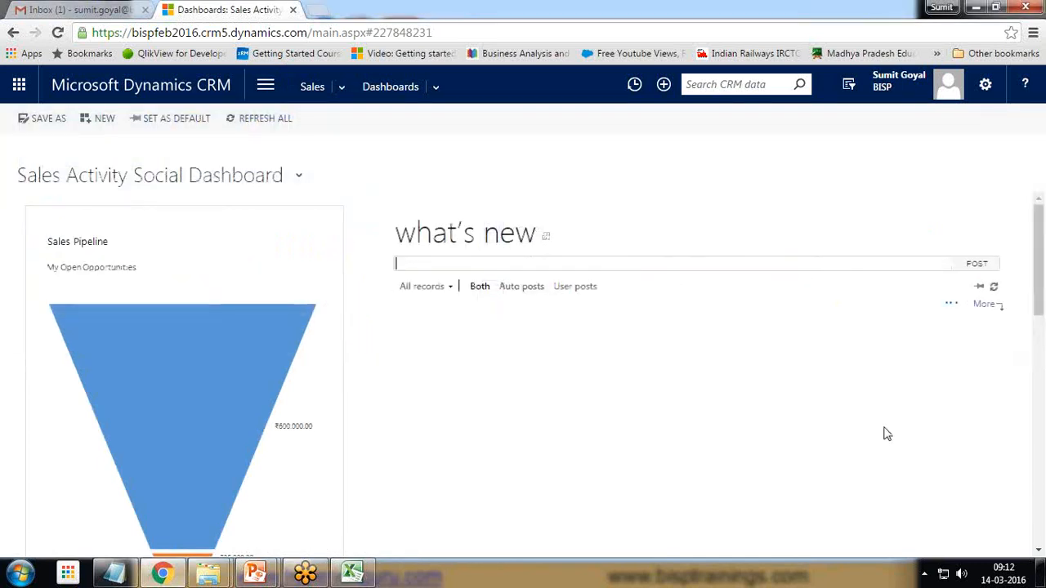
click(266, 85)
click(431, 135)
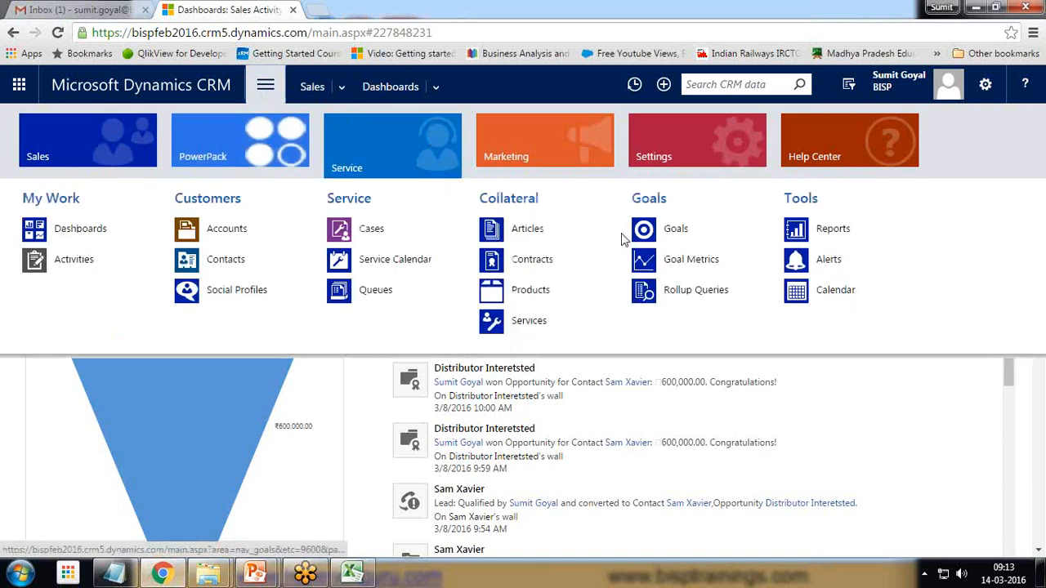
click(671, 230)
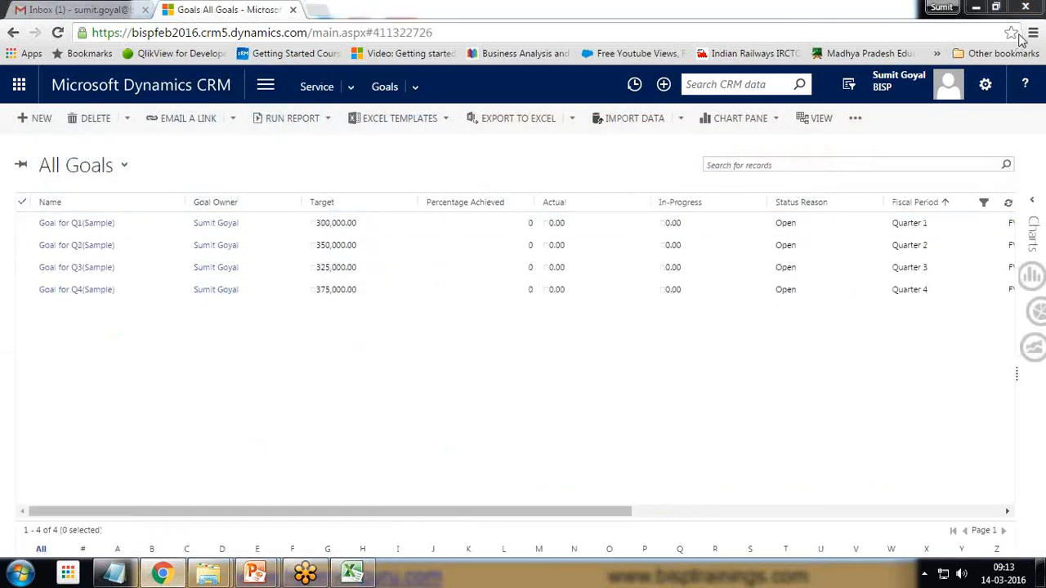
click(124, 167)
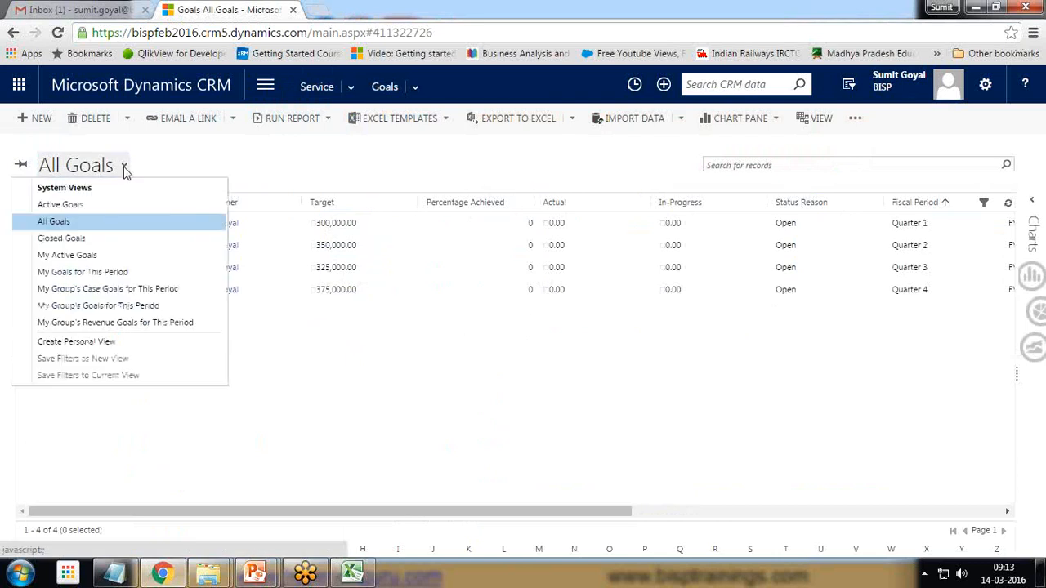
click(76, 256)
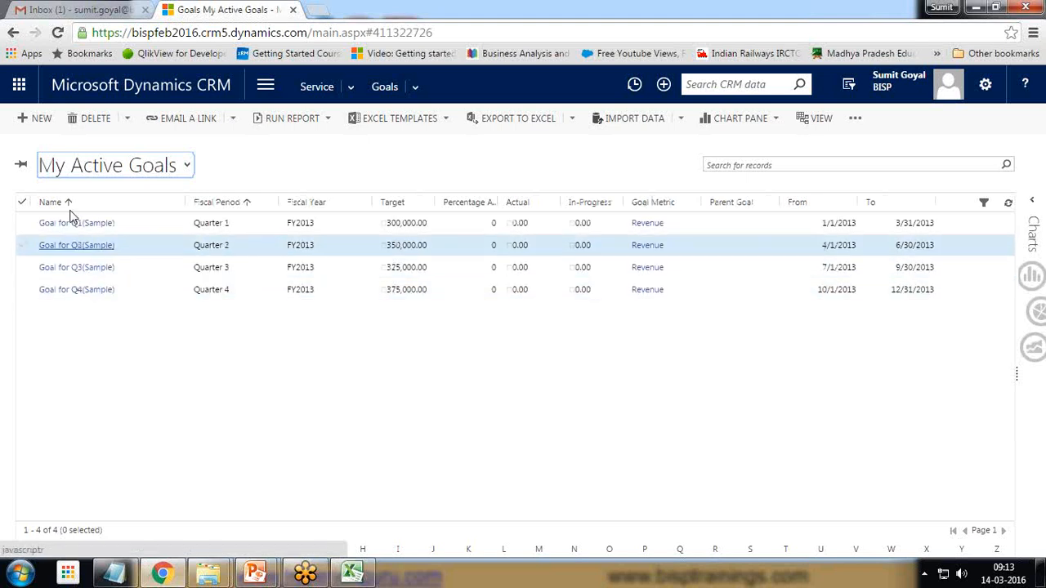
Start a new goal record named Cases Resolved and assign the signed-in person as its goal owner
click(35, 119)
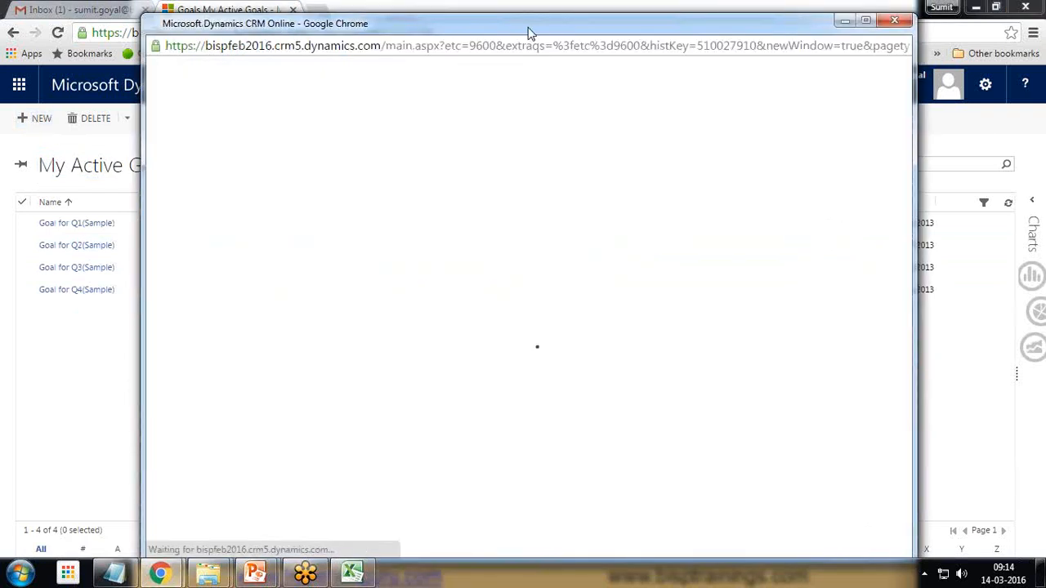
double_click(529, 27)
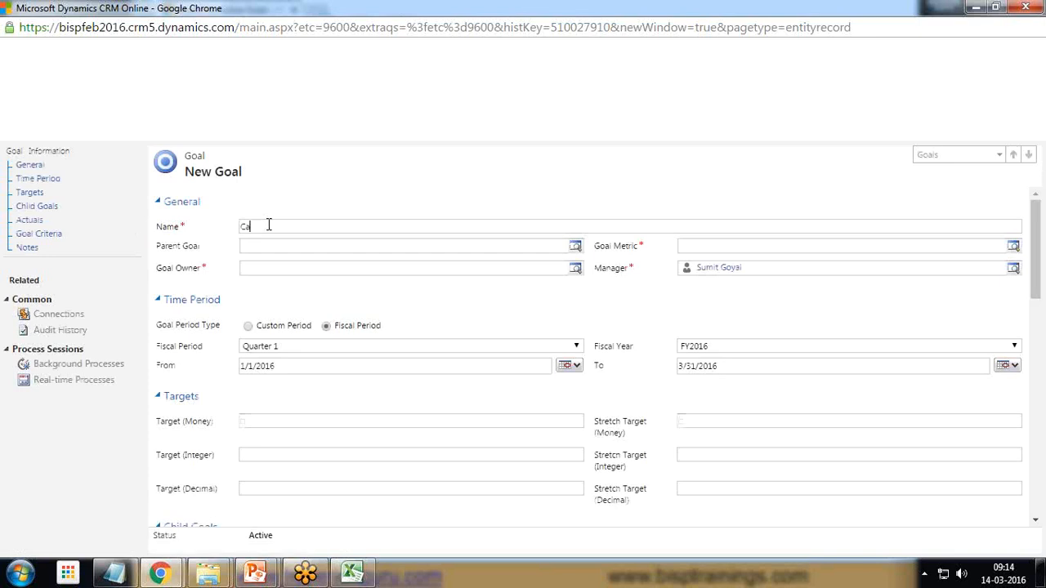
text(e)
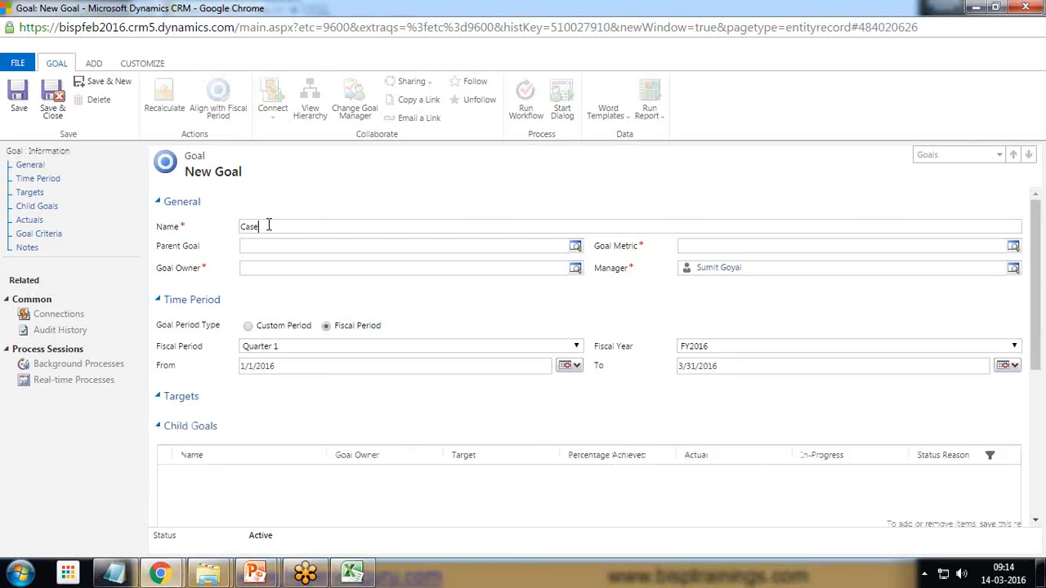
text(Cas)
click(577, 271)
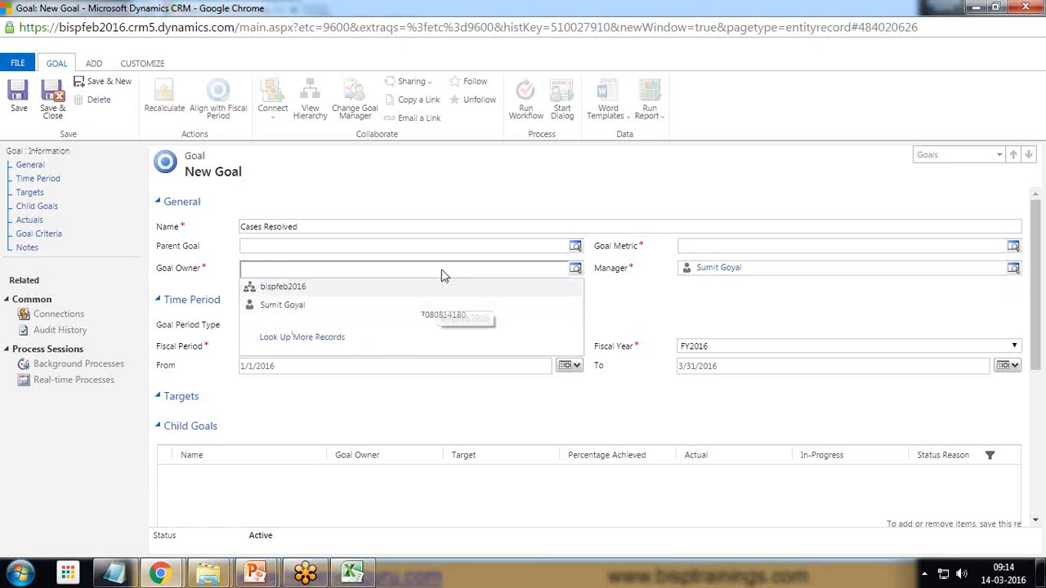
click(283, 305)
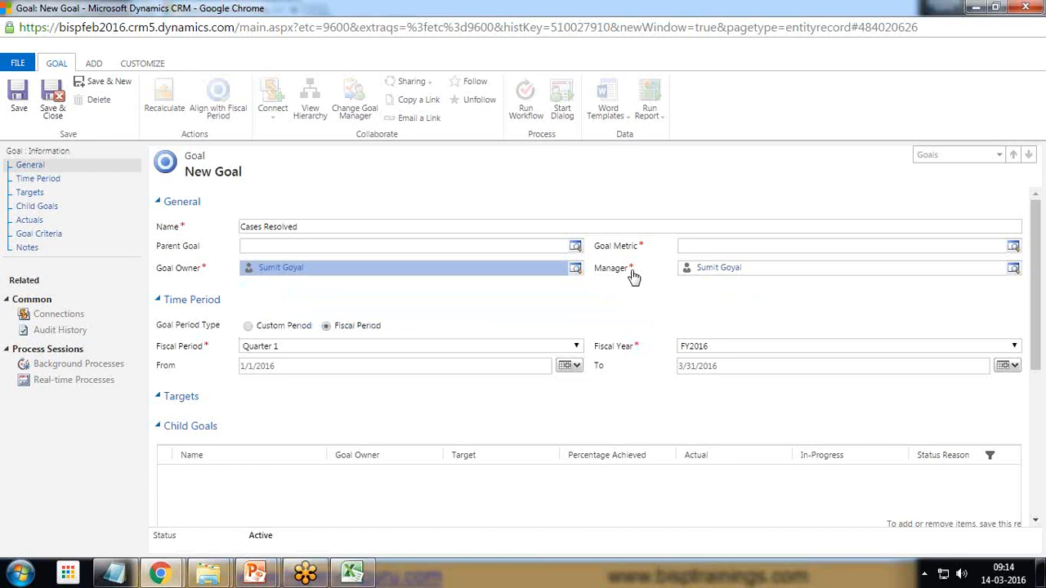
From the goal's metric lookup, create and save a new goal metric named Case Goal Metric with metric type Count
click(1013, 246)
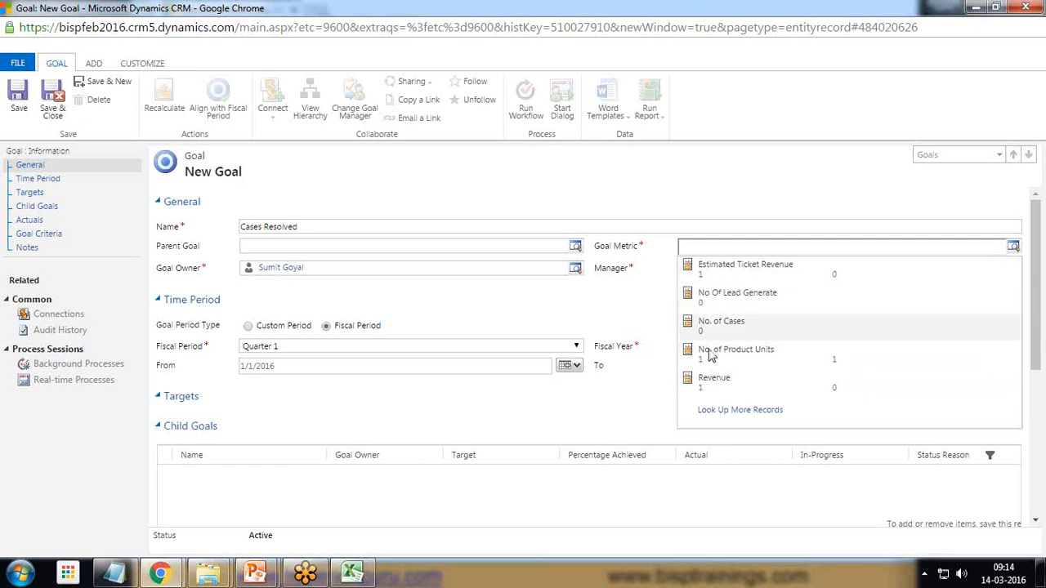
click(735, 413)
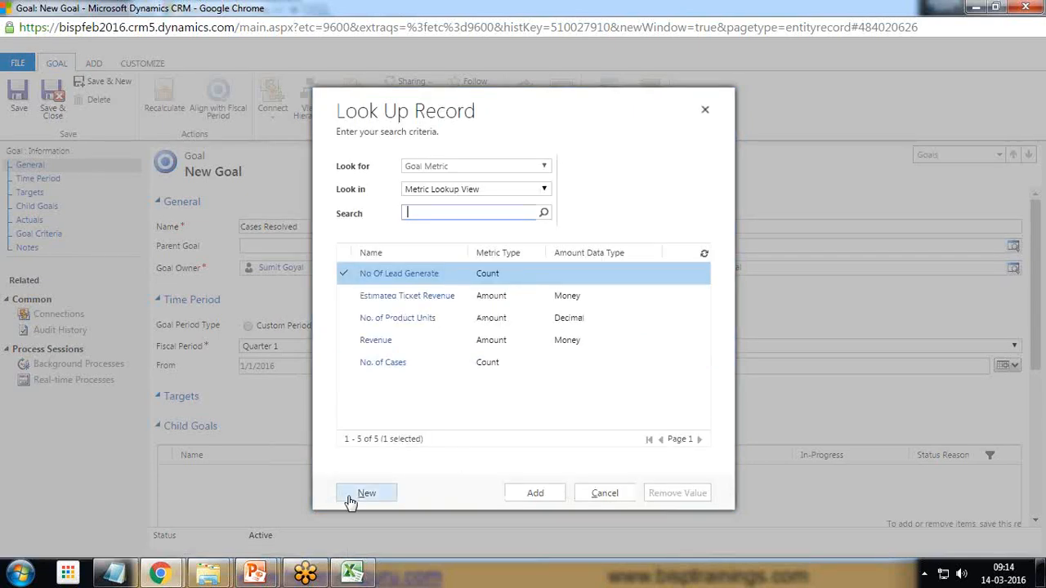
click(364, 495)
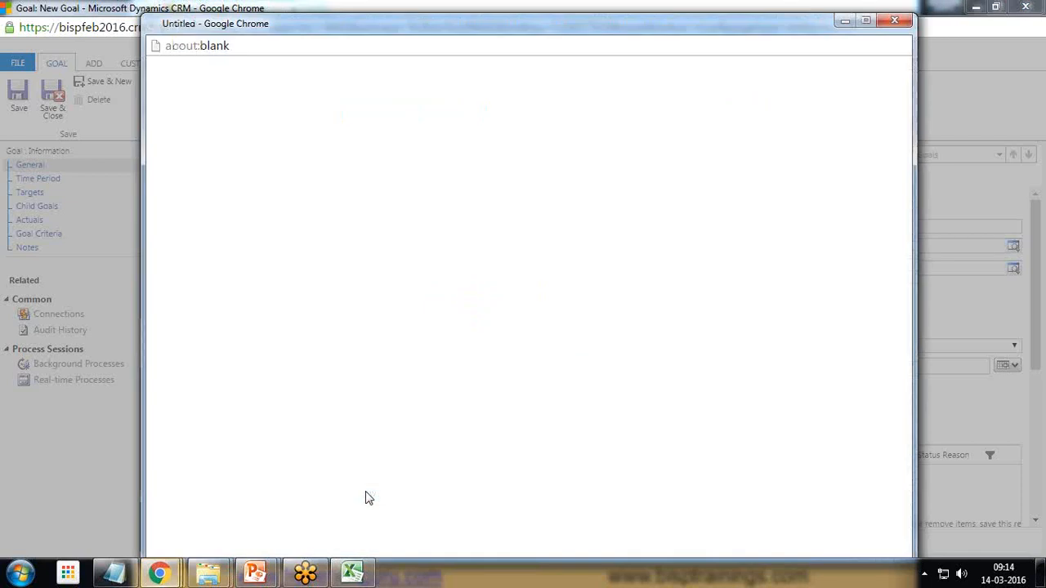
double_click(317, 26)
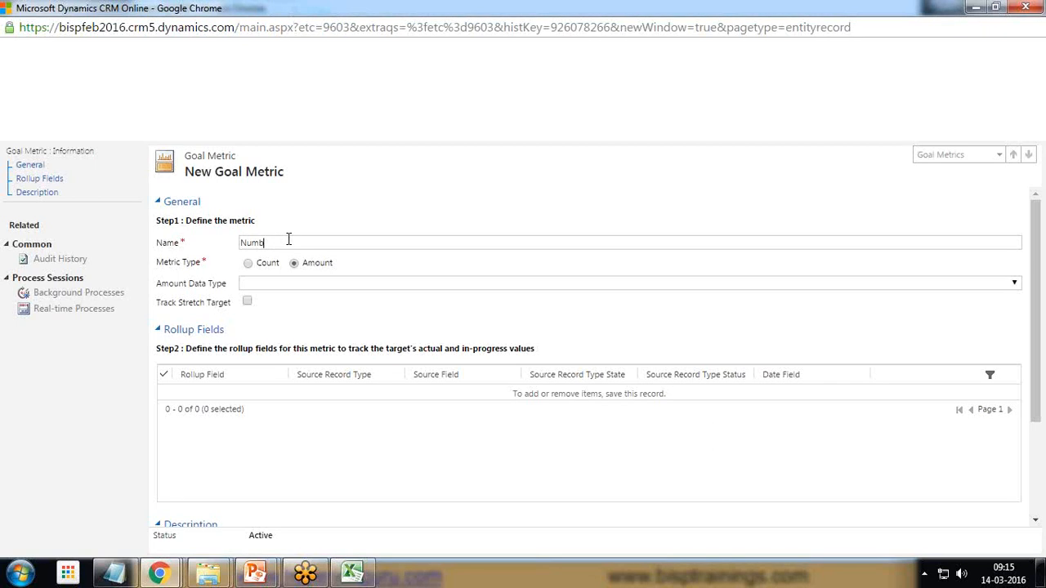
text(Vasd)
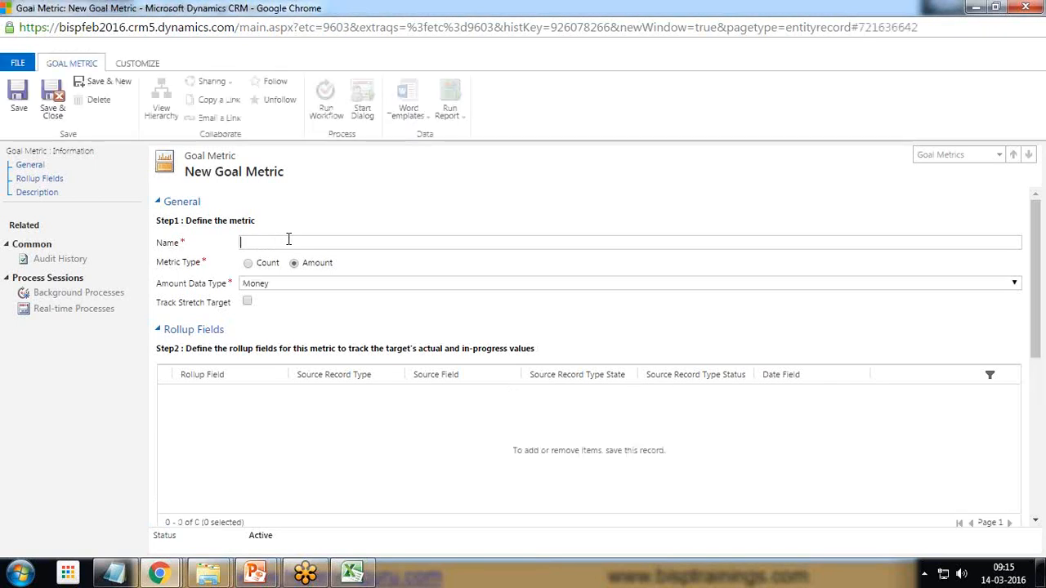
text( Goal Metric)
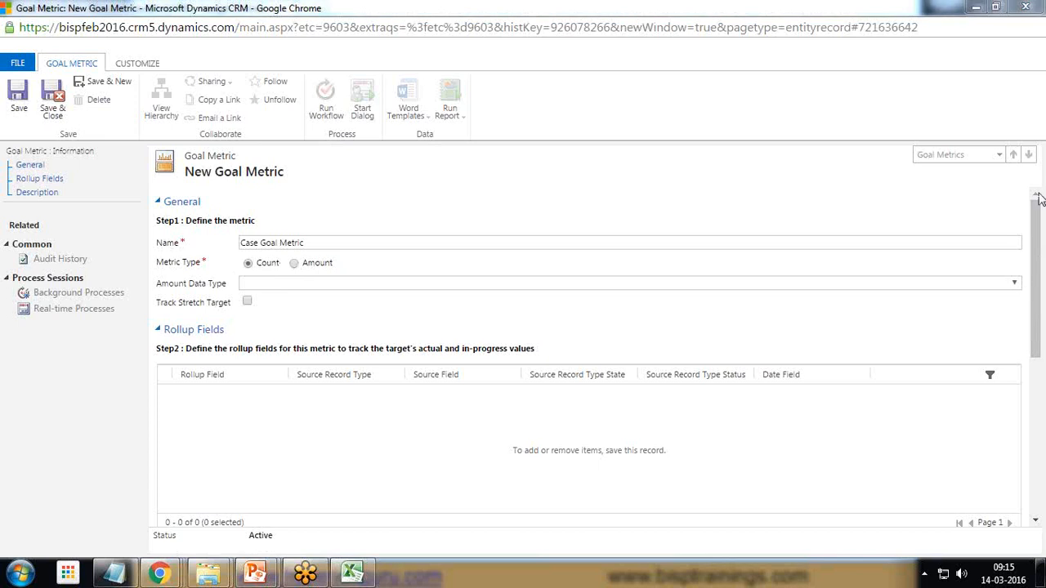
click(19, 97)
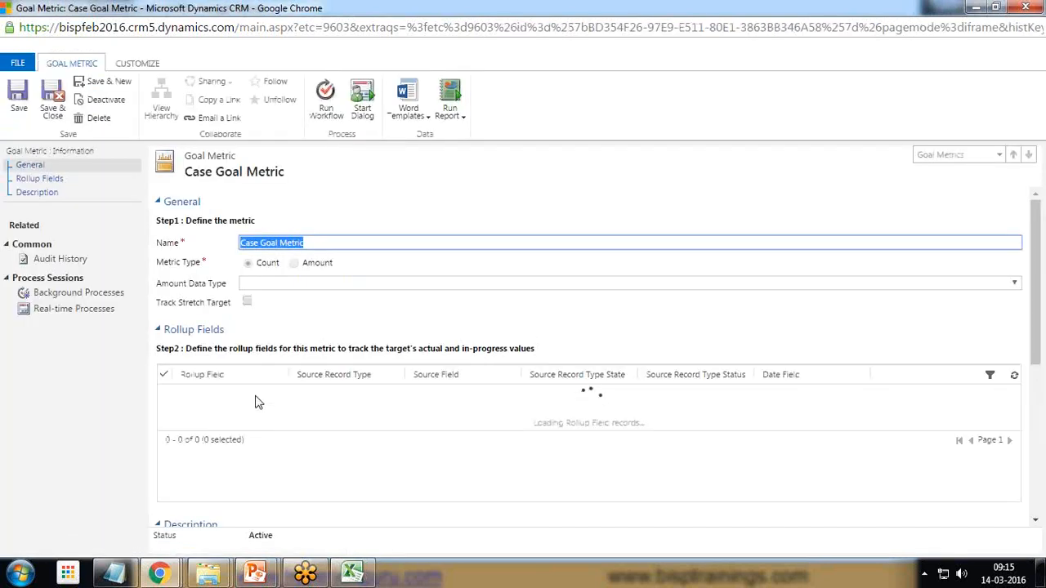
Add a new rollup field to the goal metric and set its source record type to Case
click(255, 401)
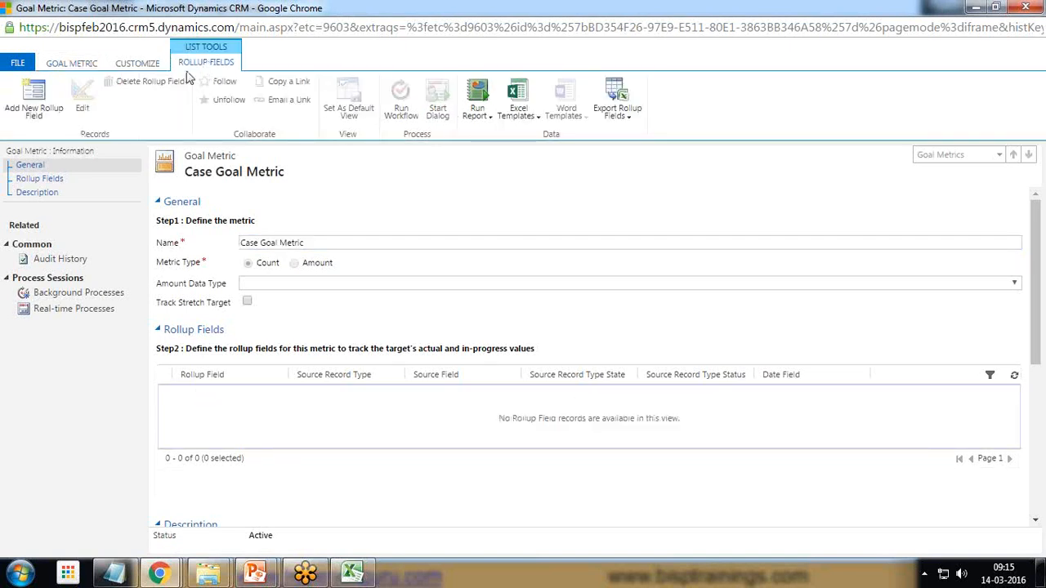
click(36, 97)
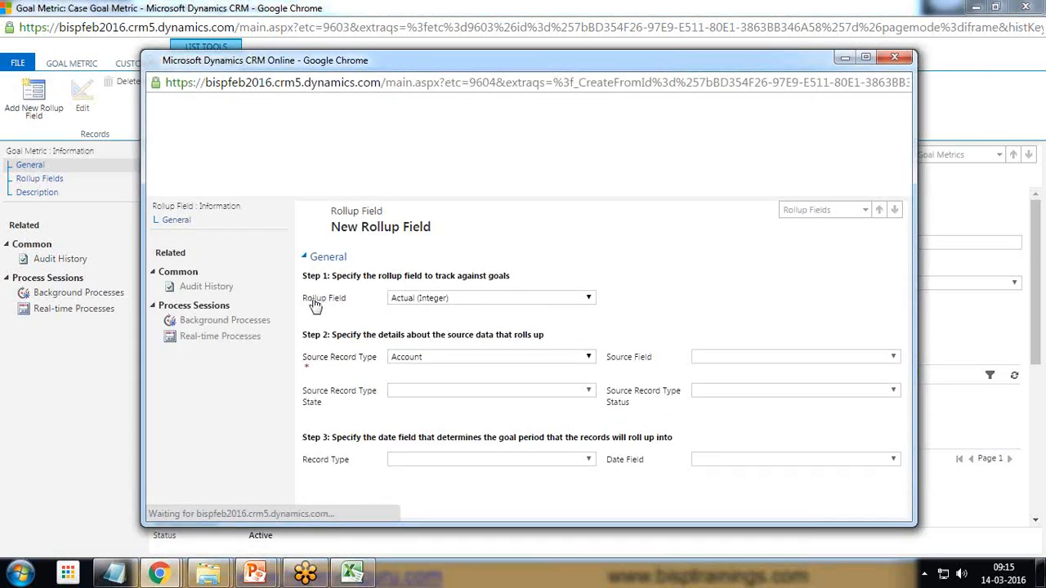
click(427, 298)
click(441, 313)
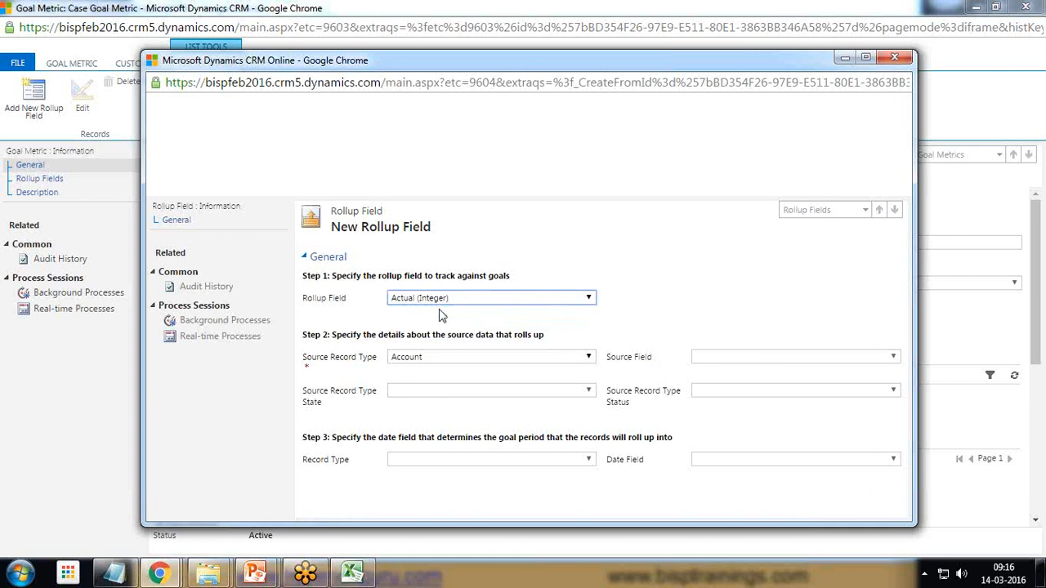
click(440, 358)
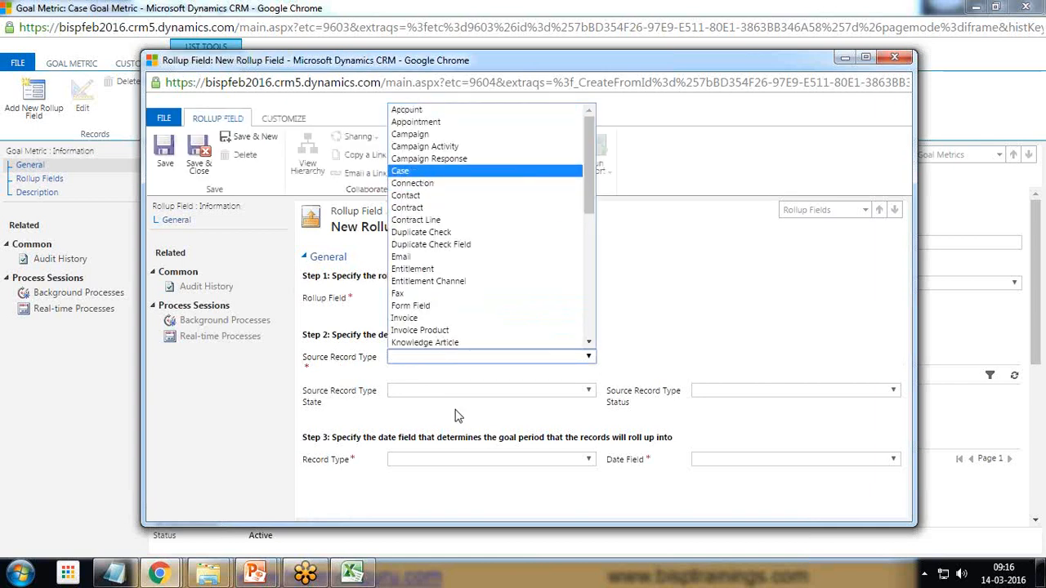
key(Return)
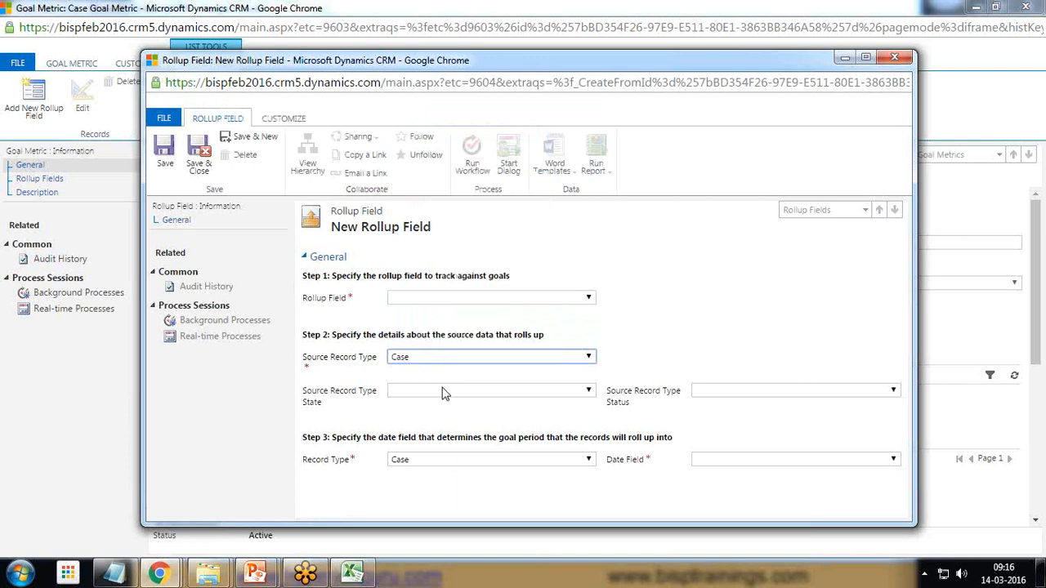
Set the rollup field's source record type state to Resolved
click(438, 398)
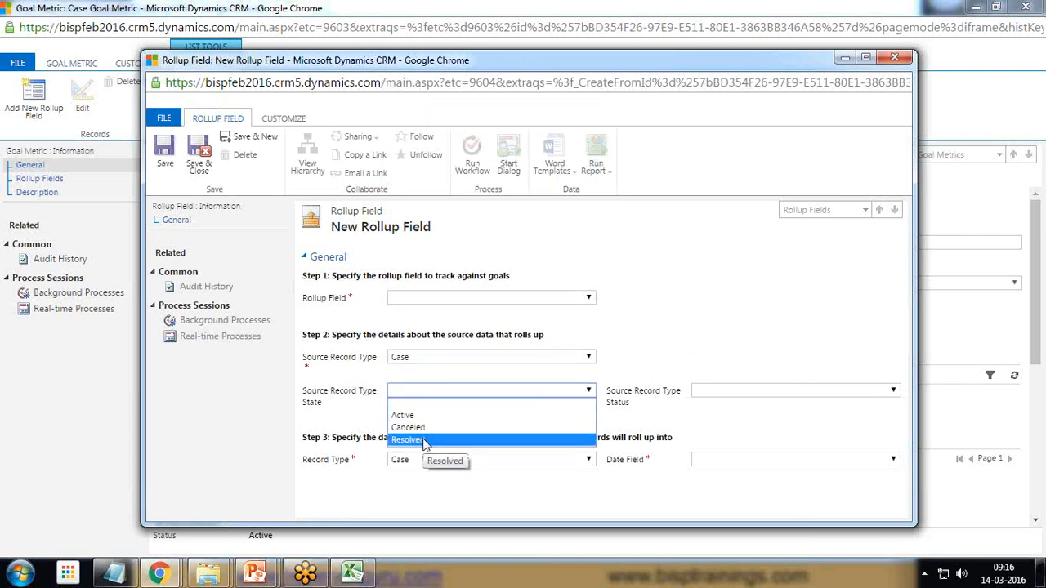
click(424, 440)
click(440, 394)
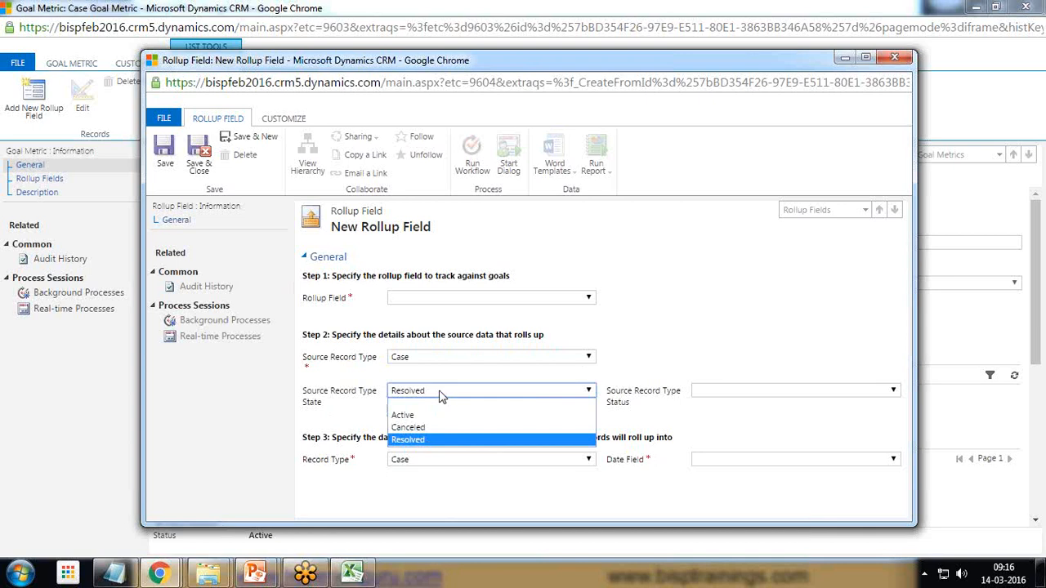
click(425, 441)
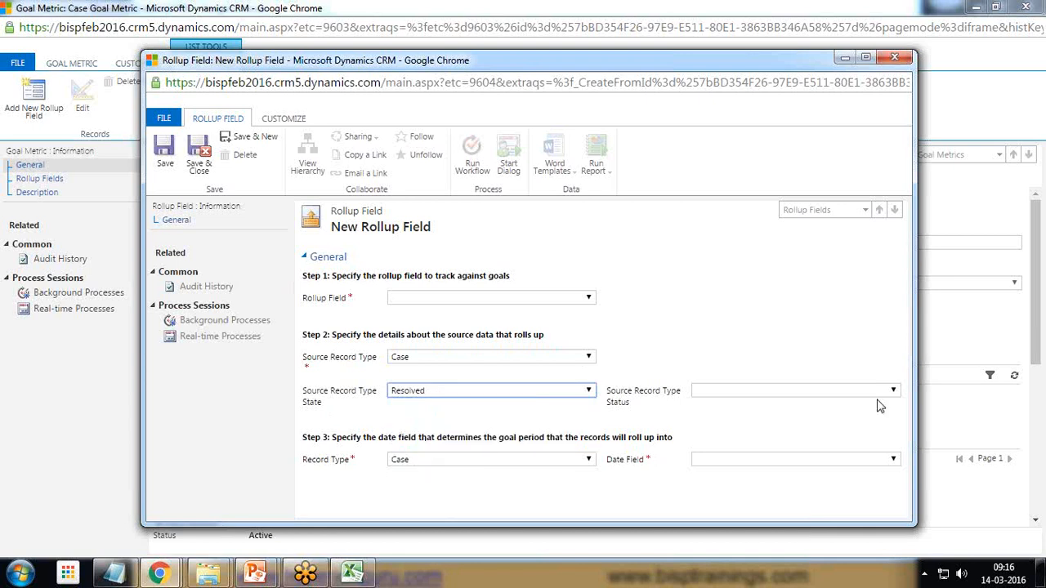
Set the source record type status to Problem Solved and the date field to Modified On
click(822, 394)
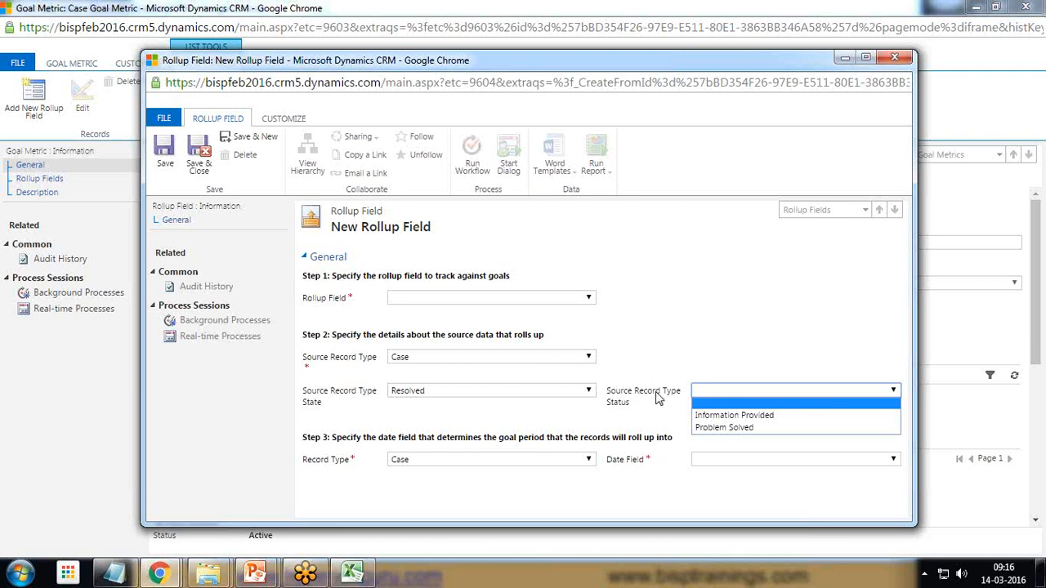
click(742, 429)
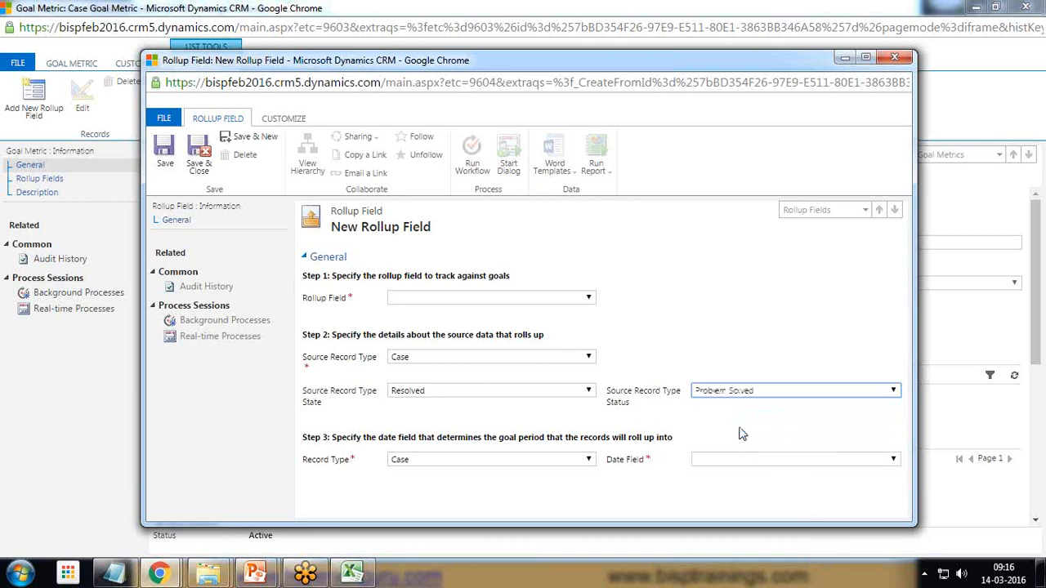
click(741, 393)
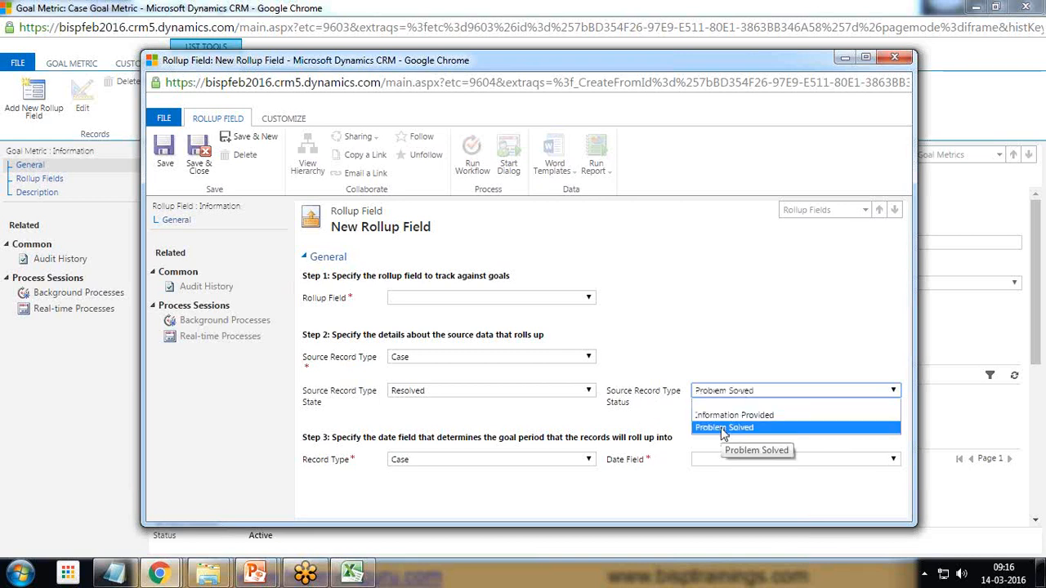
click(720, 406)
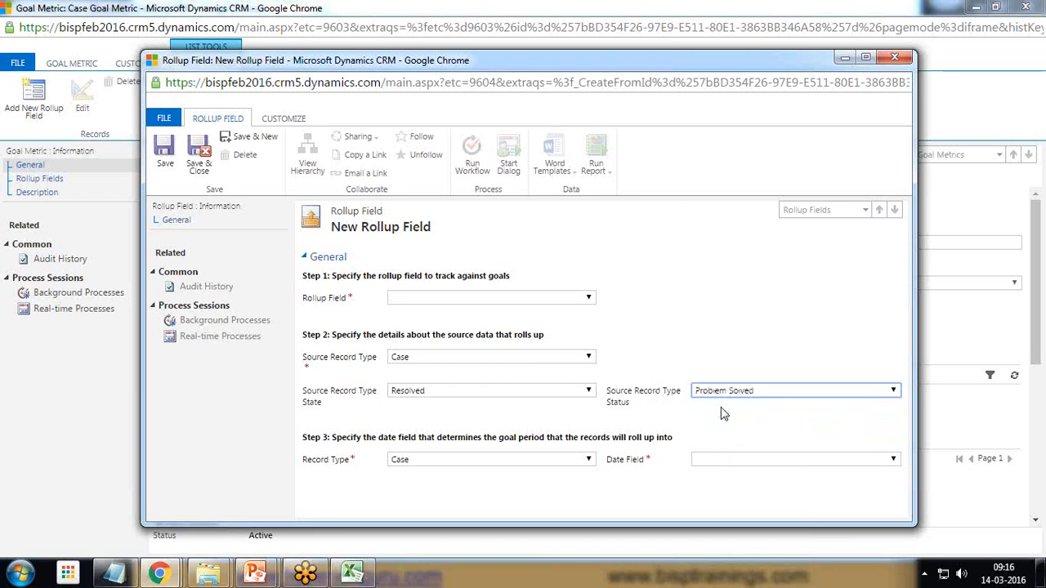
click(723, 395)
click(718, 427)
click(761, 470)
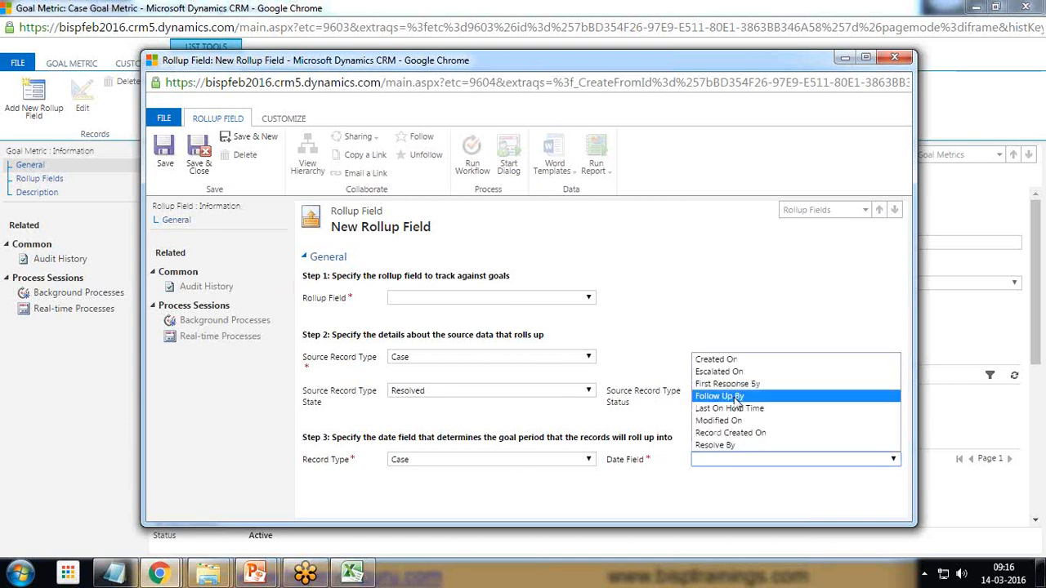
click(729, 422)
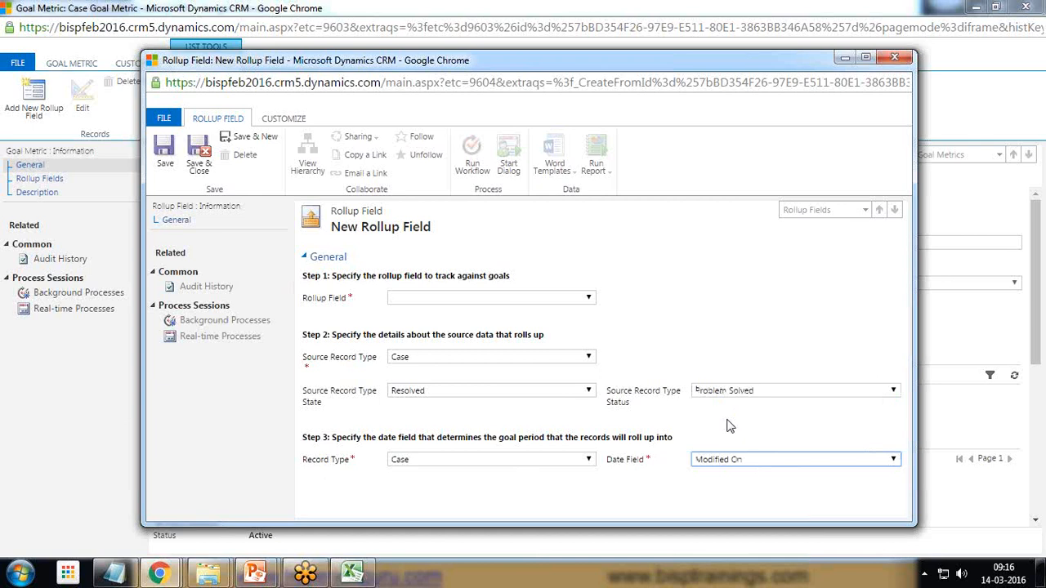
Set the rollup field to track to Actual (Integer), and save and close the rollup field record
click(199, 160)
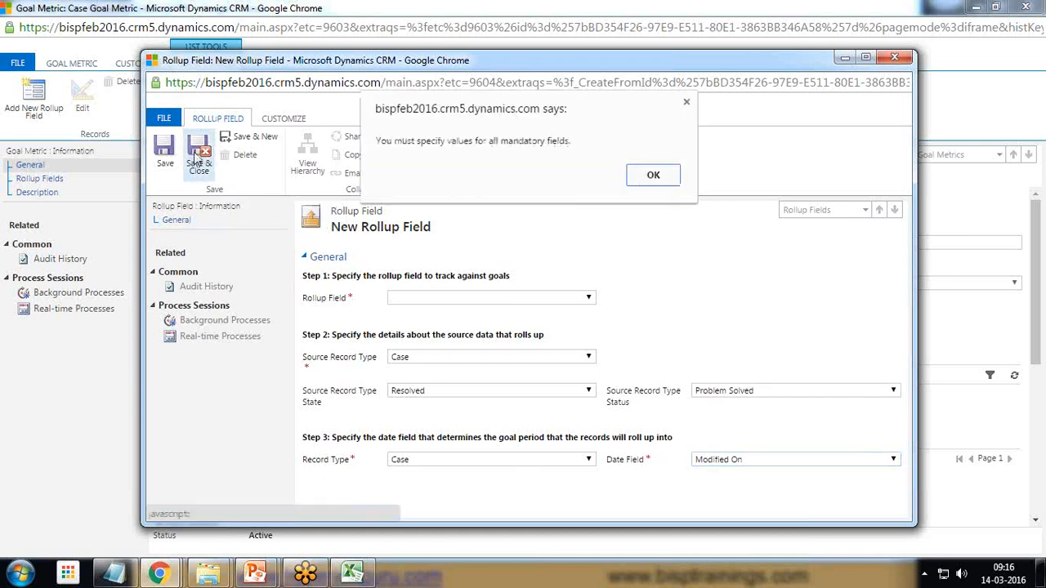
click(654, 175)
click(523, 297)
click(473, 310)
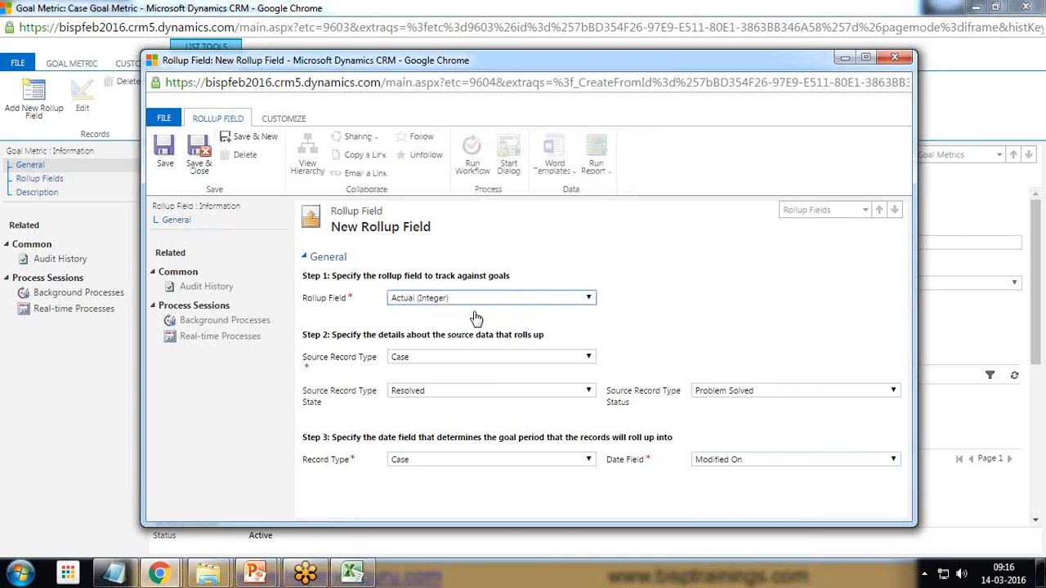
click(199, 157)
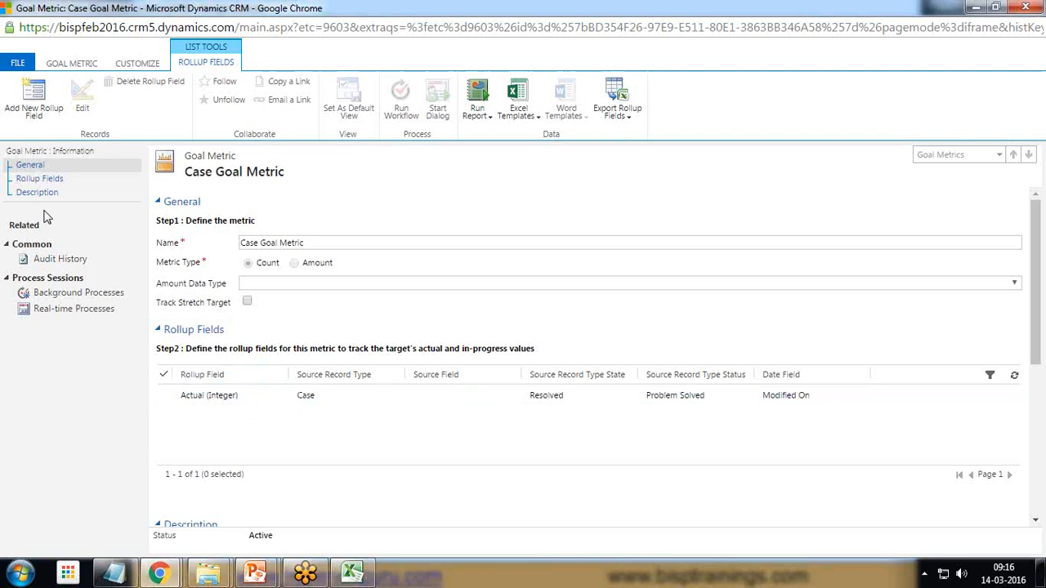
Save and close the goal metric, and assign Case Goal Metric to the Cases Resolved goal
click(68, 63)
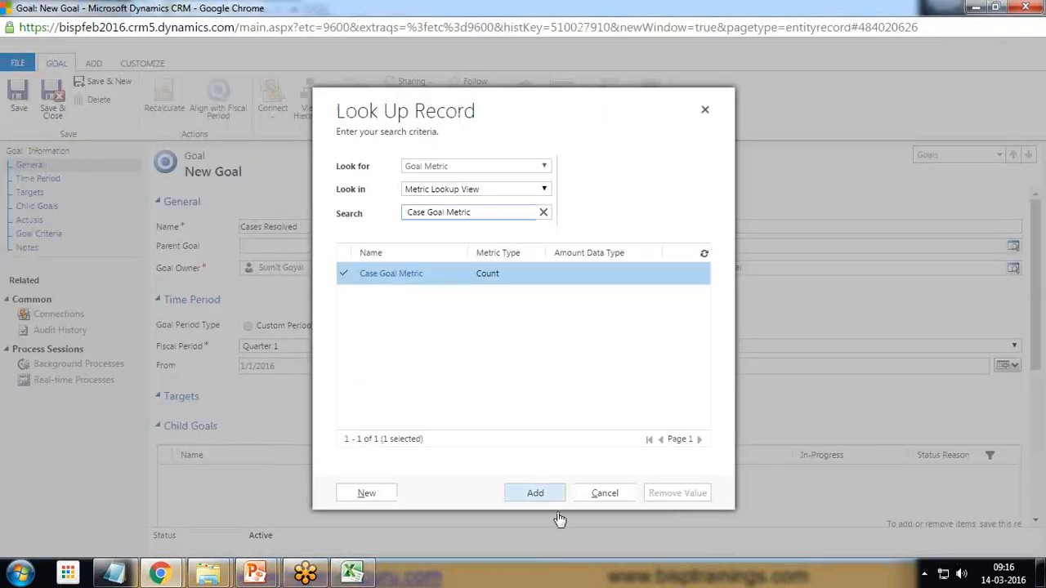
click(535, 495)
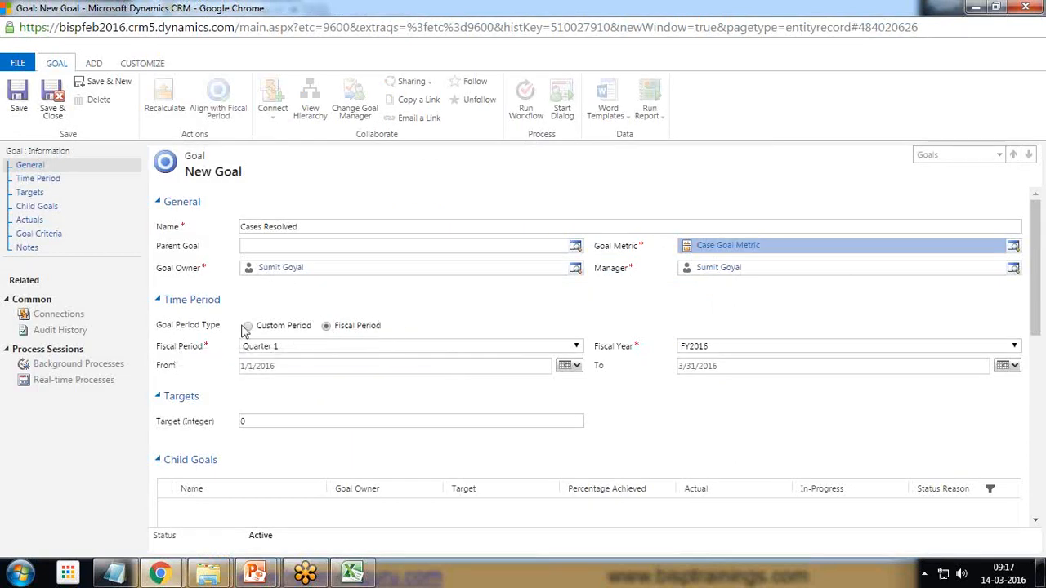
Switch the goal to a custom period running from 3/14/2016 to 3/20/2016
click(246, 327)
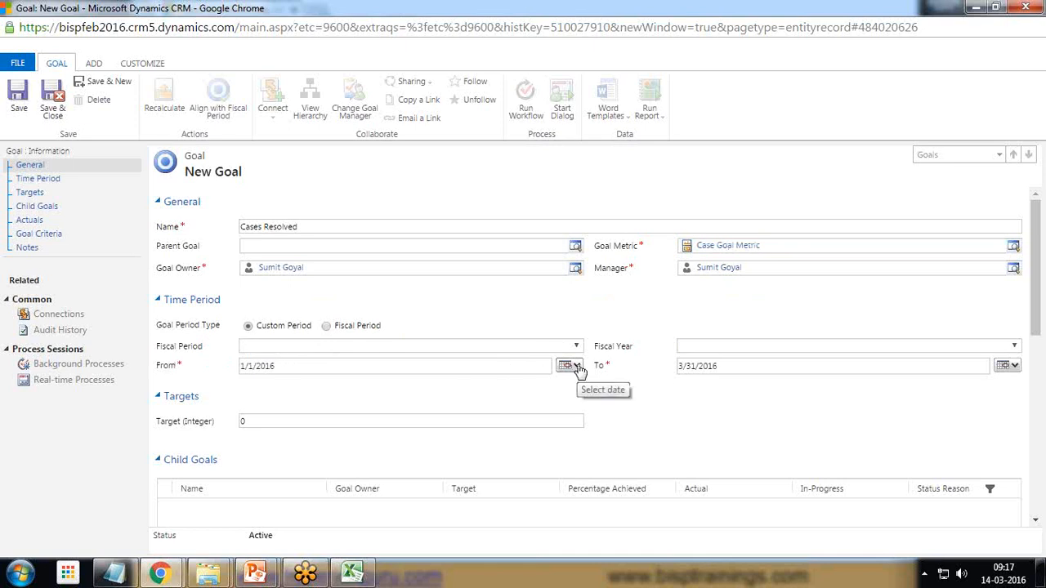
click(1009, 574)
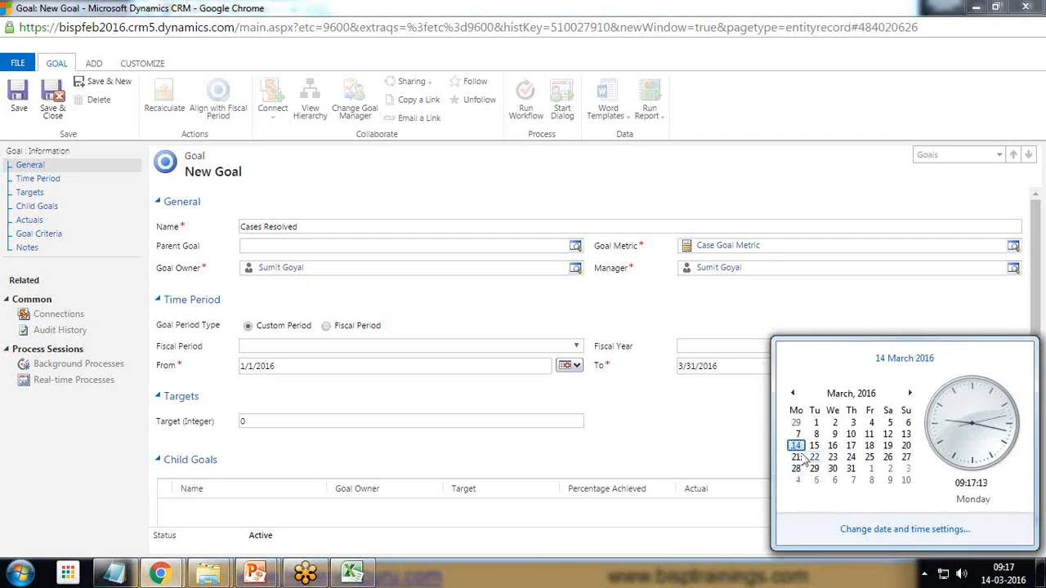
click(911, 453)
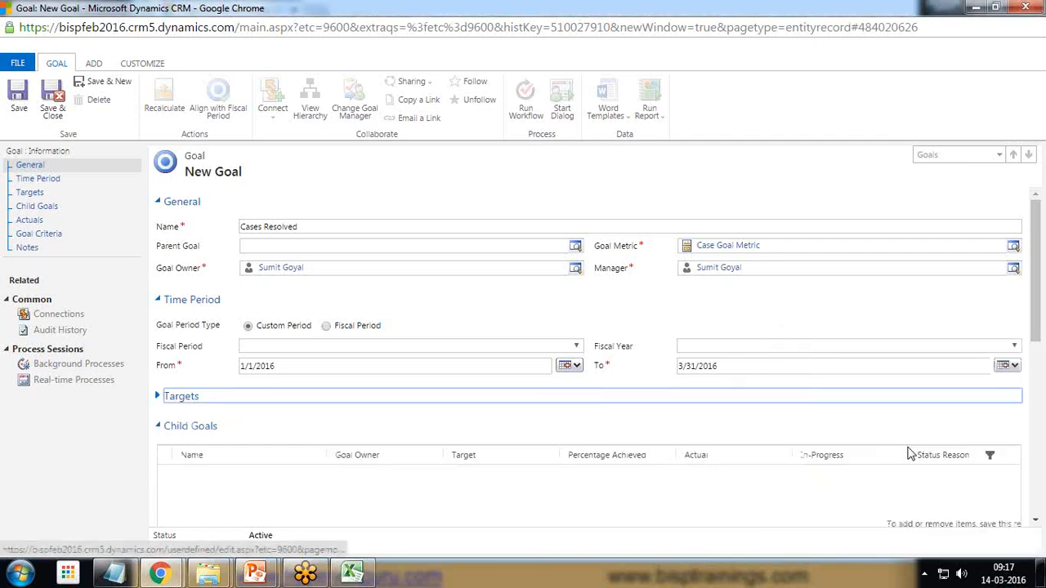
click(568, 367)
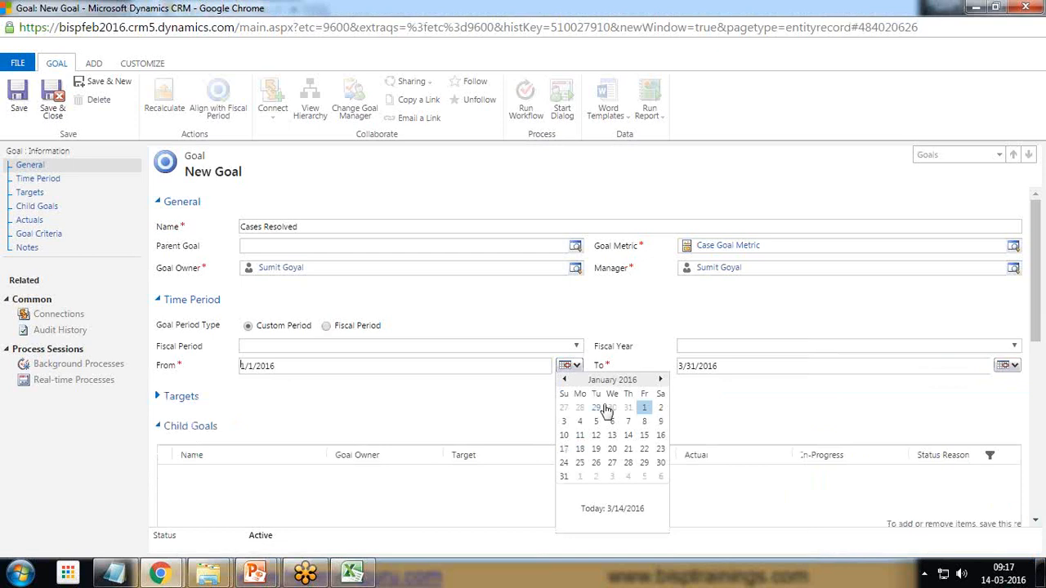
click(650, 381)
click(661, 381)
click(564, 380)
click(649, 398)
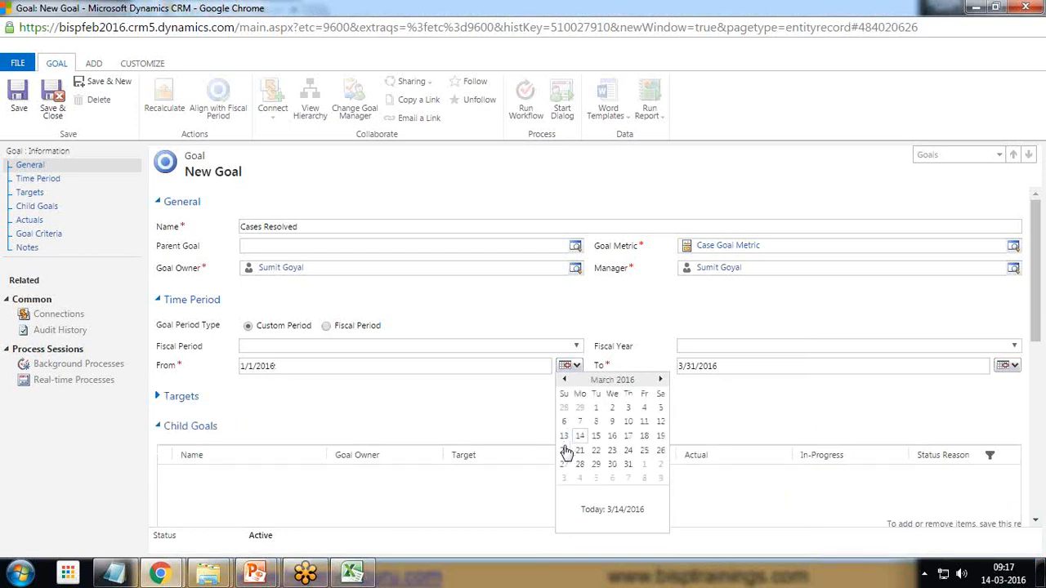
click(579, 435)
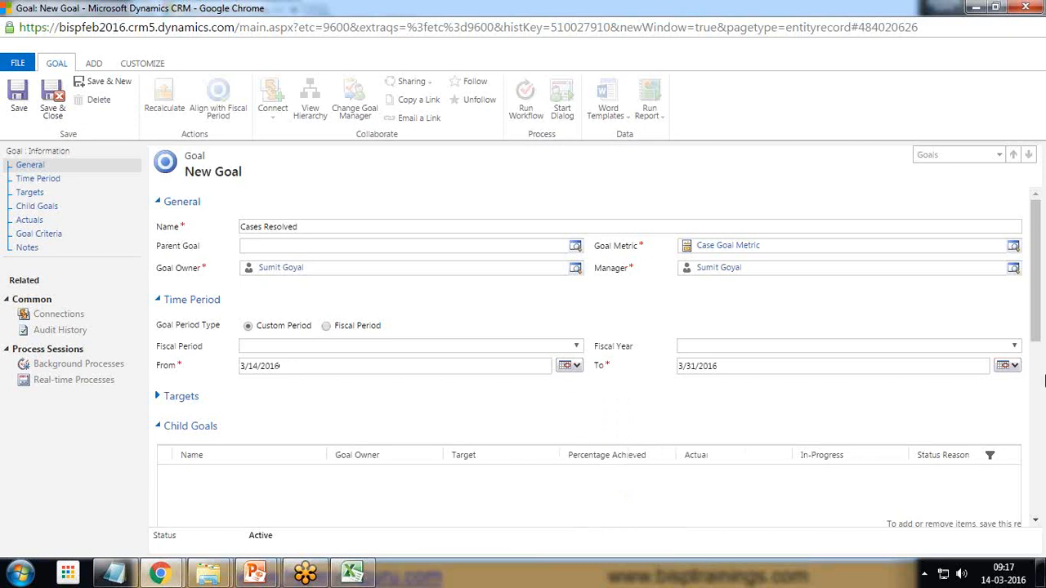
click(1013, 367)
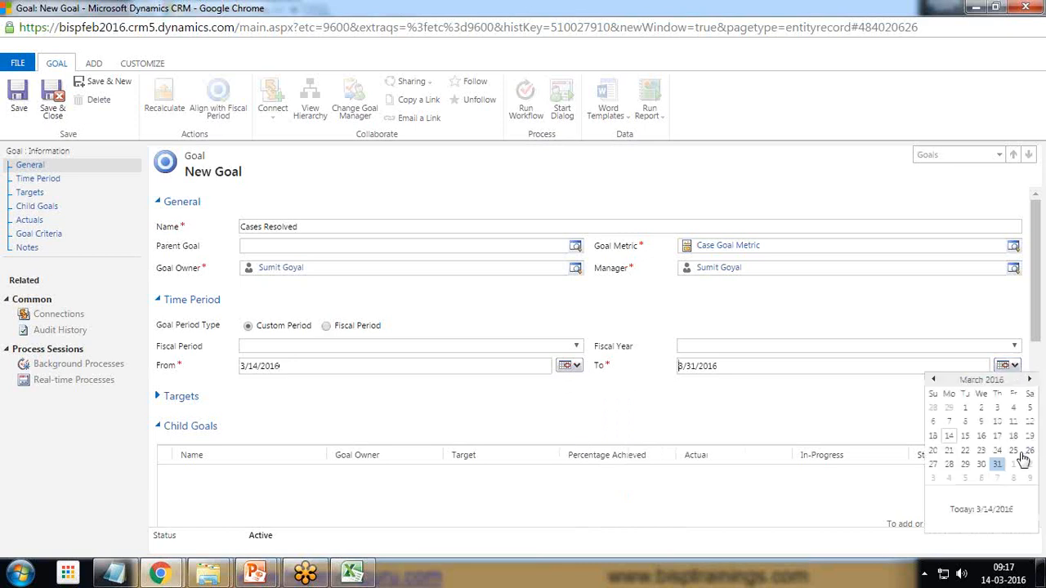
click(933, 451)
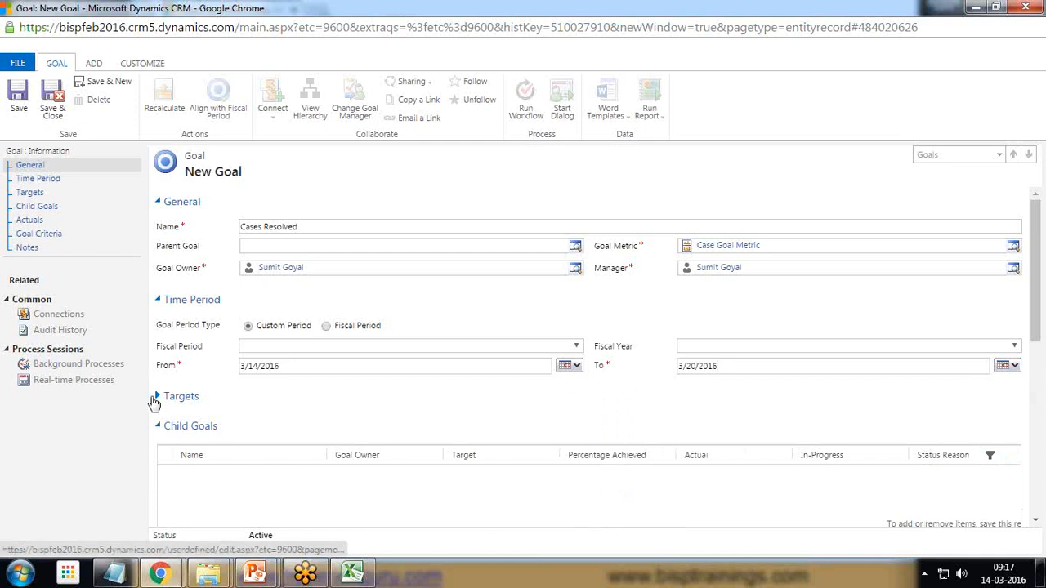
Save the goal, set its integer target to 10, and save and close it
click(21, 111)
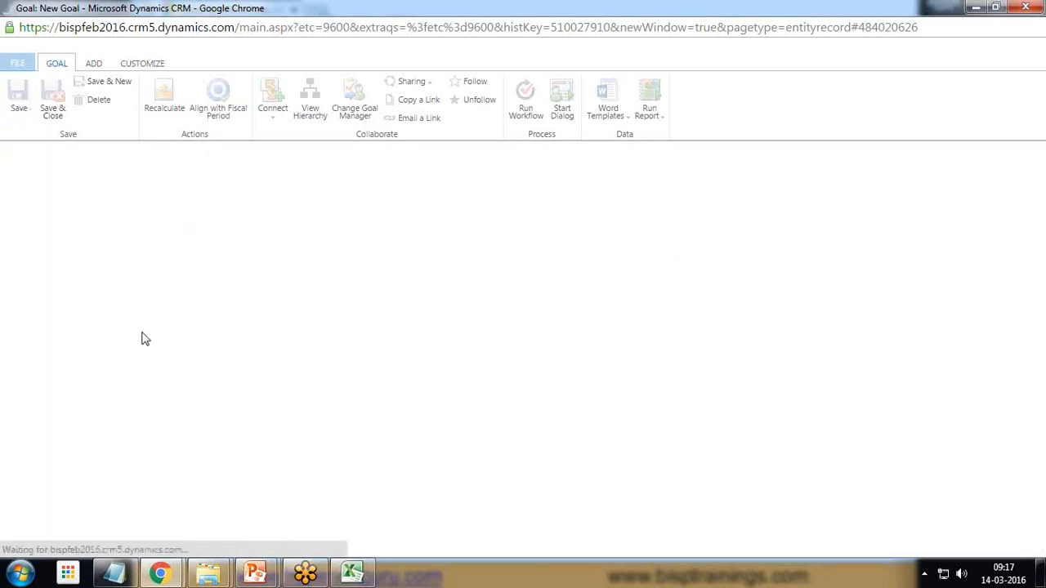
scroll(282, 368, down, 4)
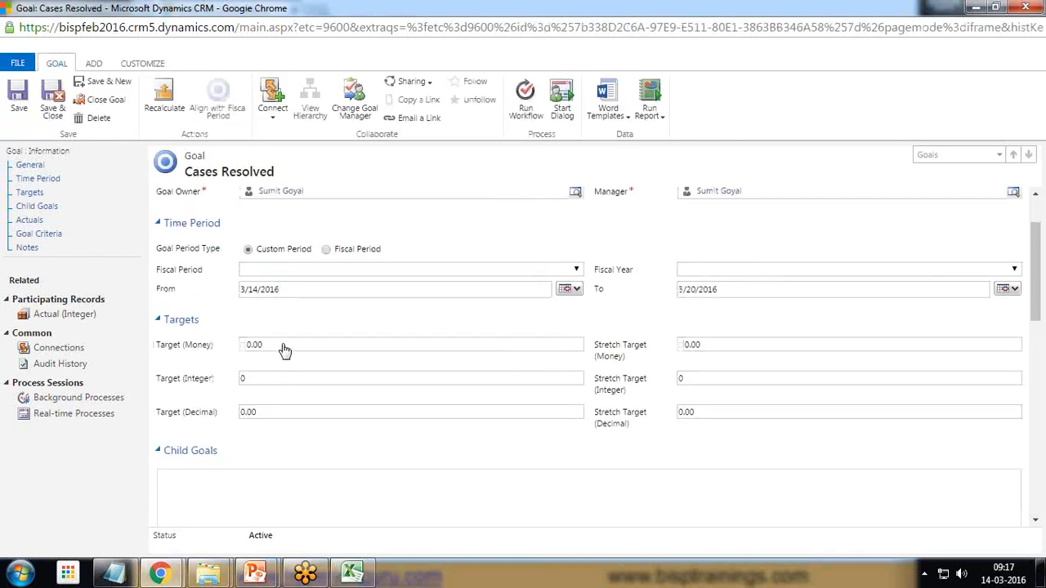
click(262, 420)
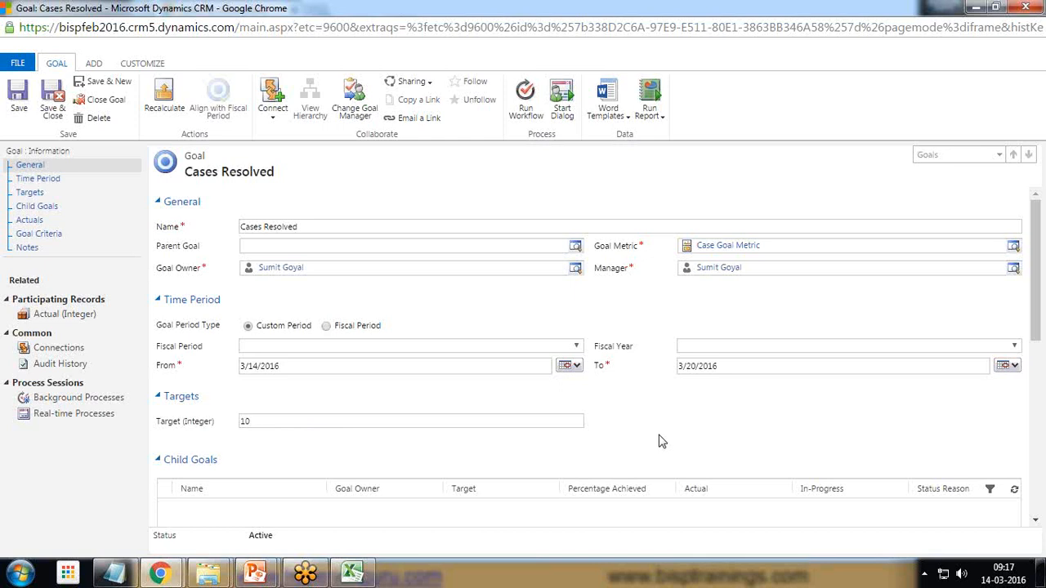
click(53, 98)
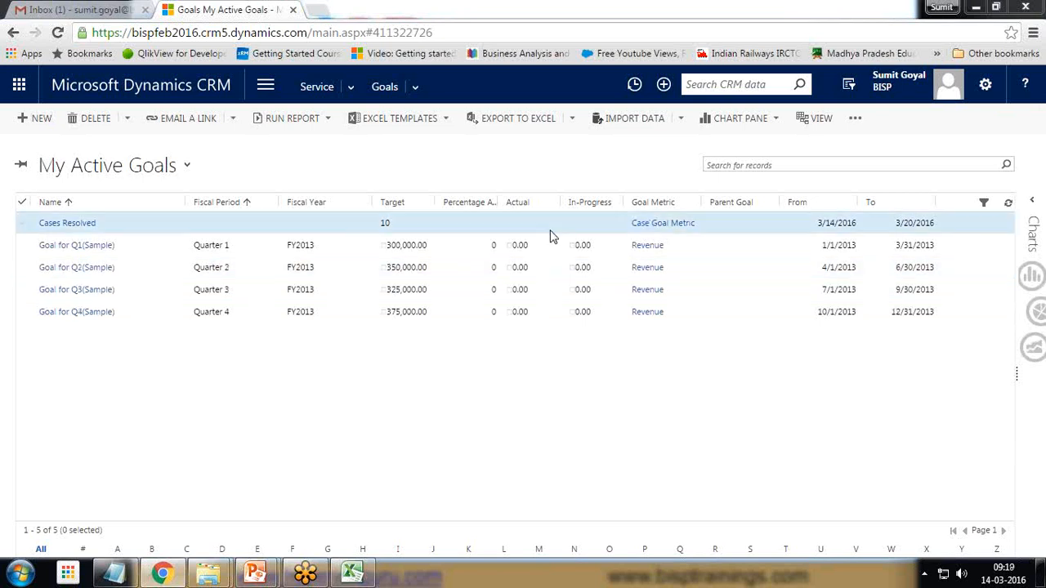
Widen the Percentage Achieved column in the My Active Goals list to show its full heading
click(23, 223)
click(142, 119)
drag(499, 204, 533, 206)
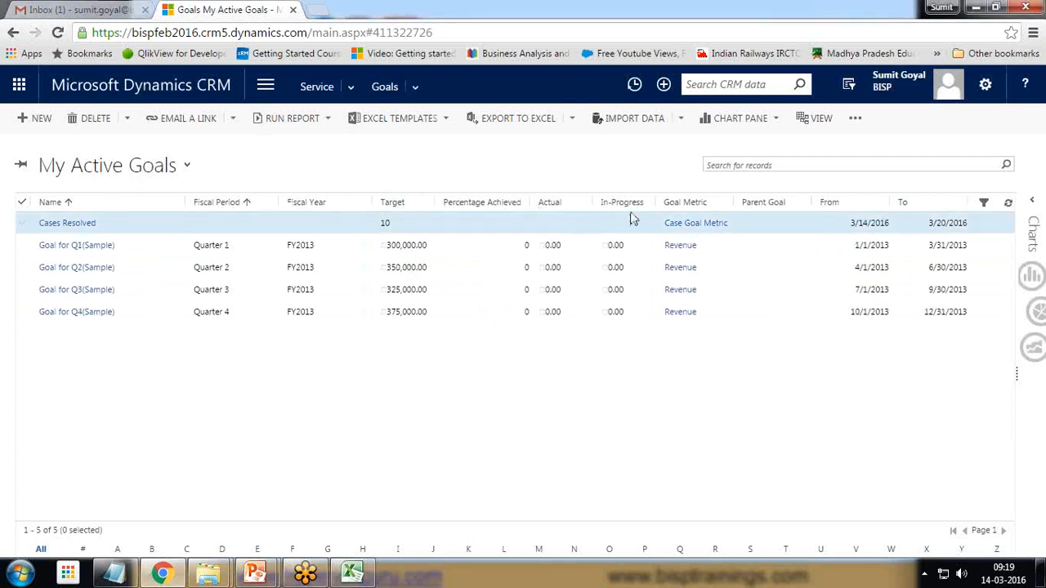
Go to the list of service cases
click(267, 85)
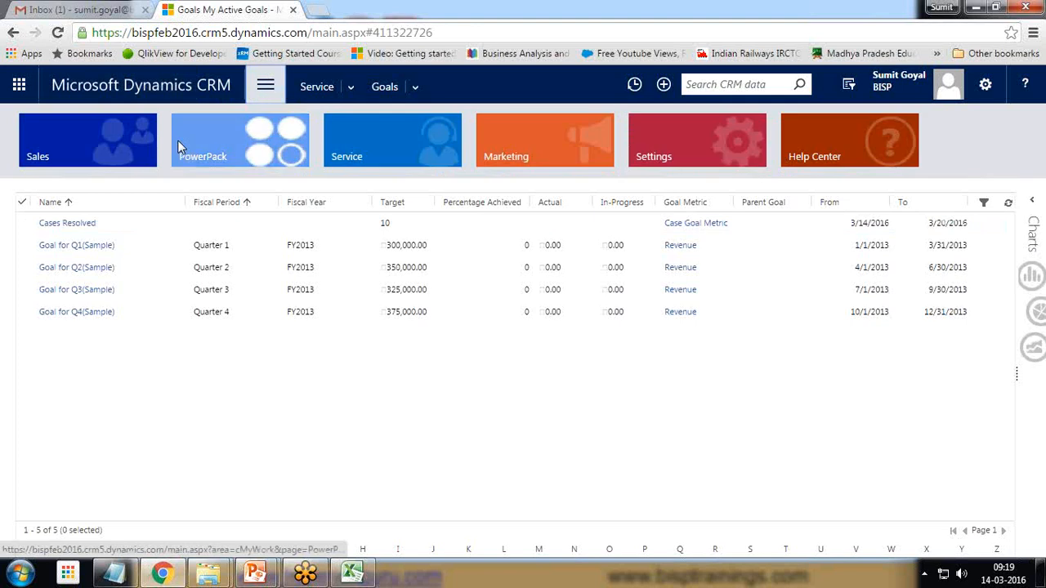
click(366, 133)
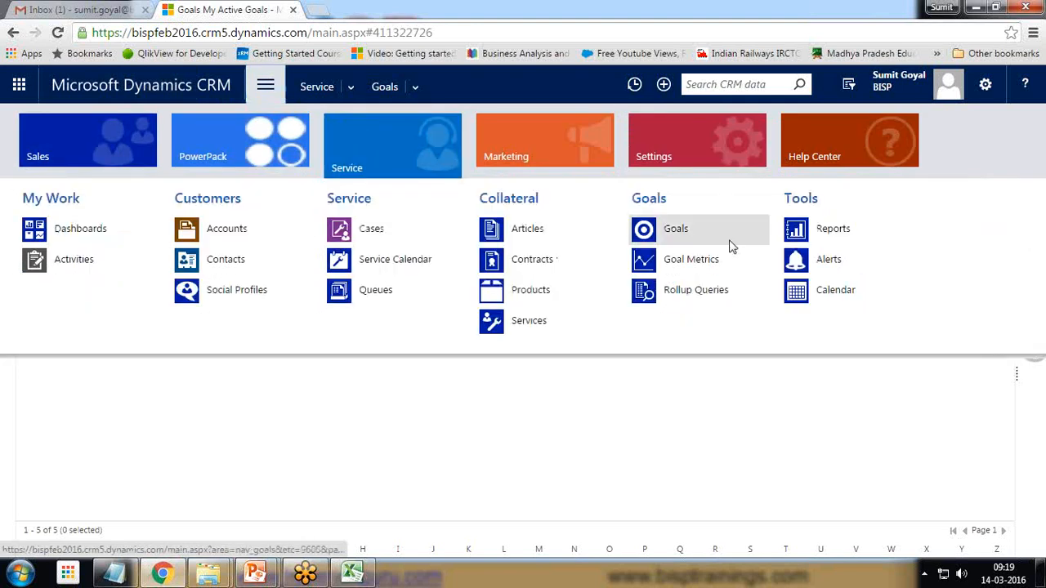
click(374, 234)
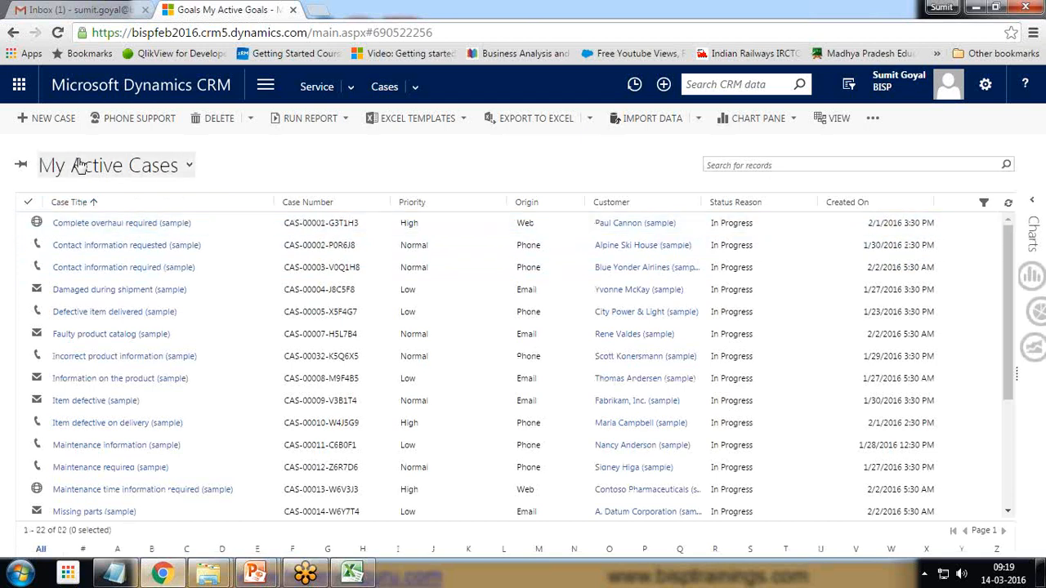
Resolve the Complete overhaul required (sample) case as Problem Solved with a short resolution text, accepting cancellation of its open activities
click(24, 224)
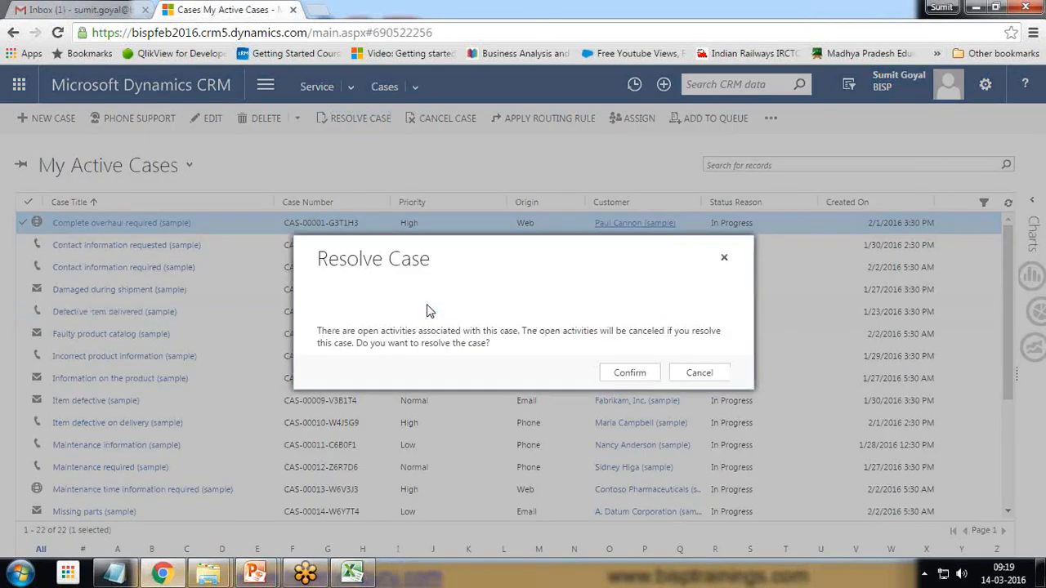
click(629, 373)
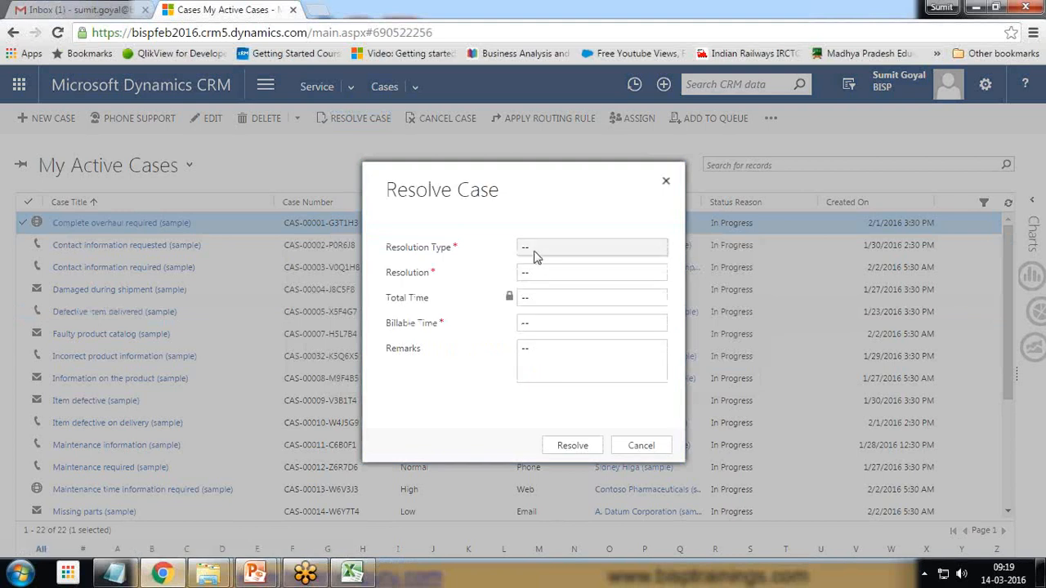
click(544, 250)
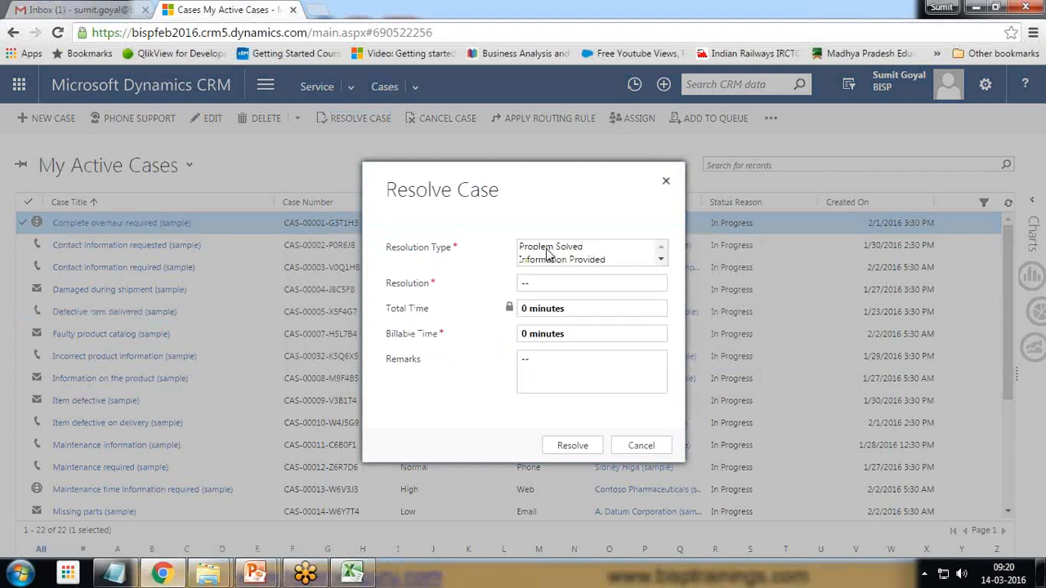
click(556, 296)
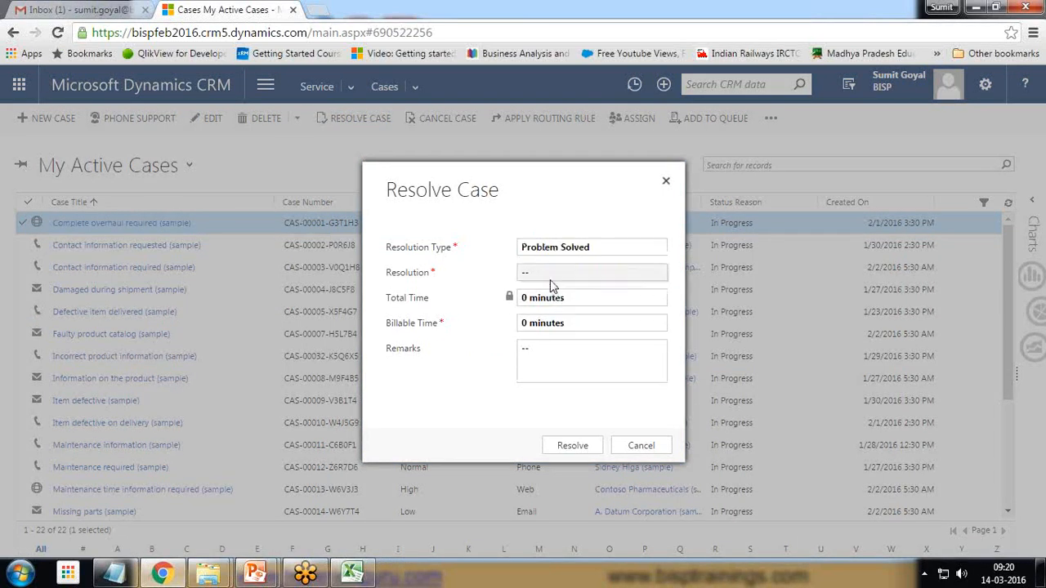
click(550, 273)
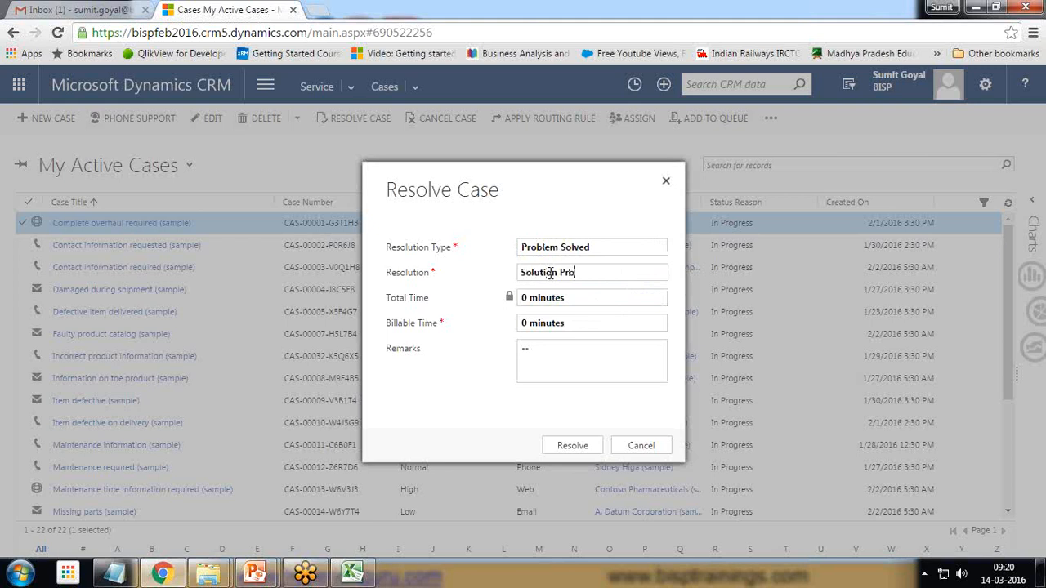
click(573, 447)
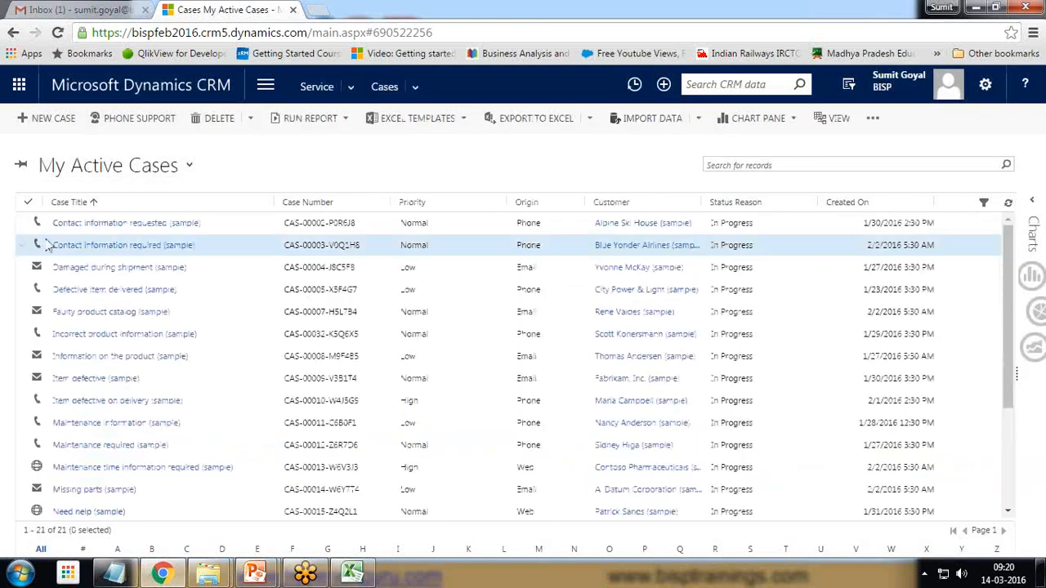
Resolve the Damaged during shipment (sample) case as Problem Solved with a short resolution text, accepting cancellation of its open activities
click(23, 270)
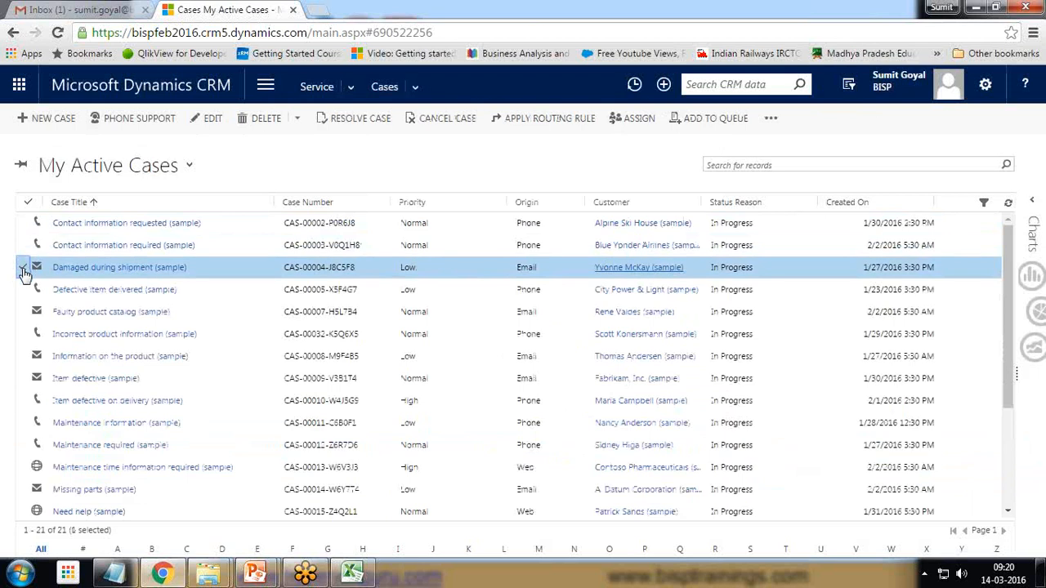
click(354, 136)
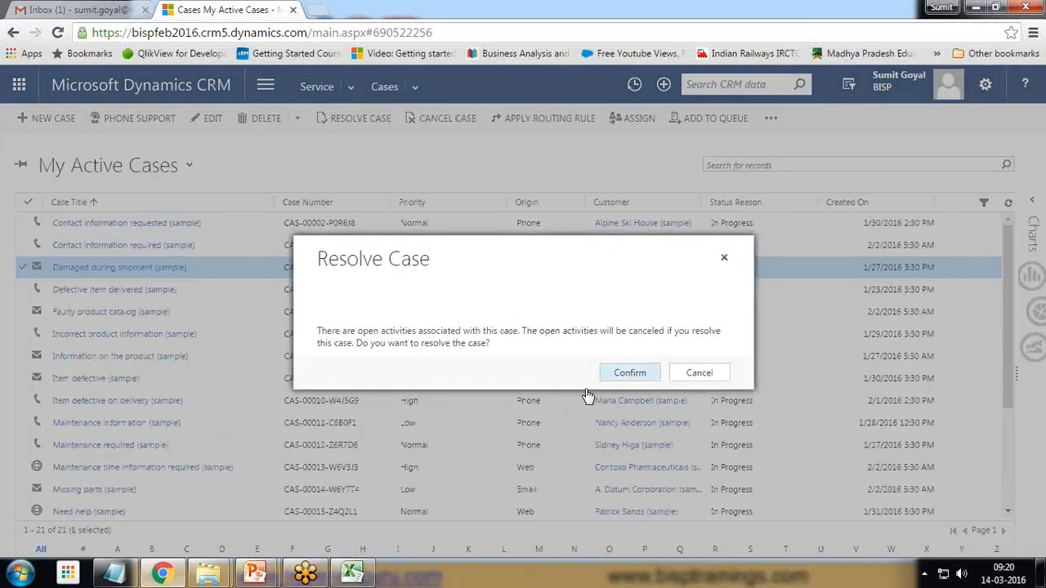
click(633, 374)
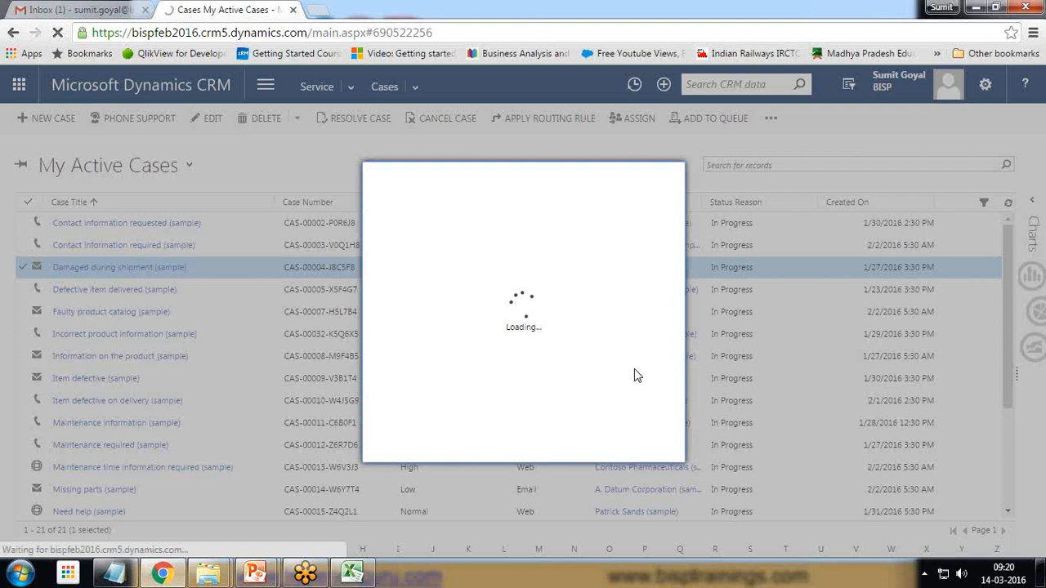
click(554, 250)
click(553, 248)
click(545, 274)
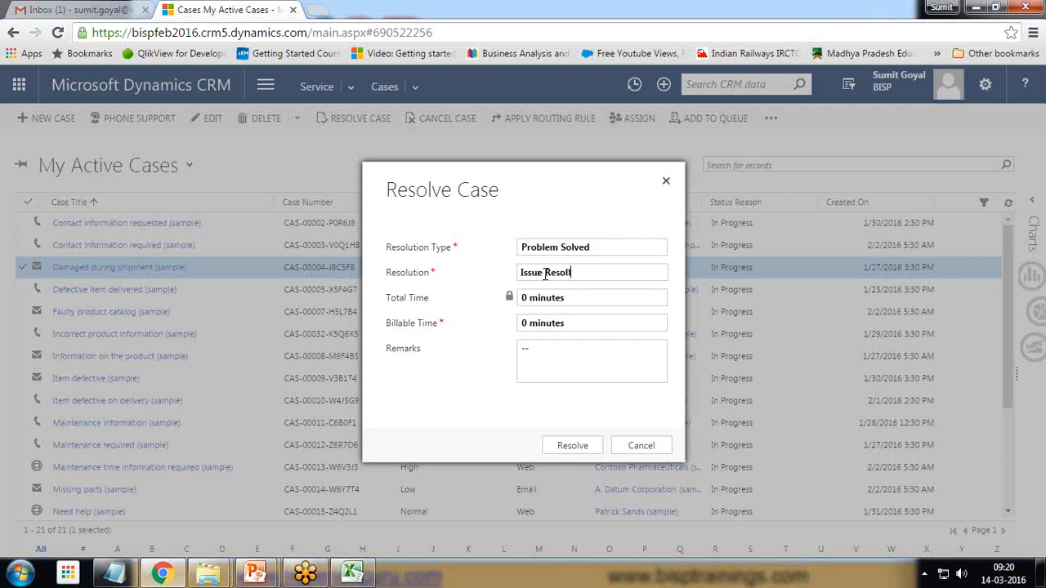
click(572, 446)
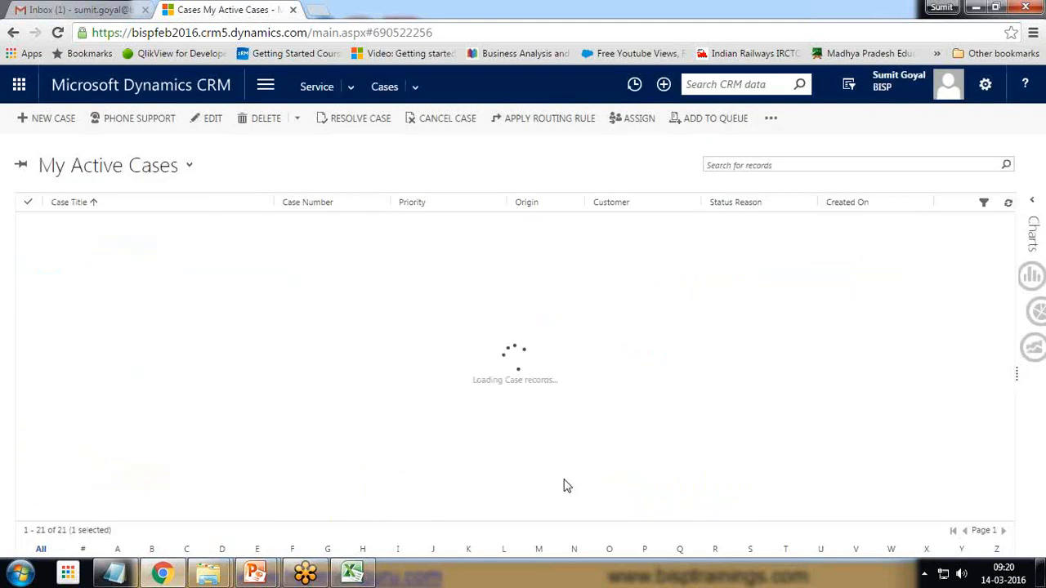
Return to the service goals list and recalculate the Cases Resolved goal, accepting the data rollup
click(263, 95)
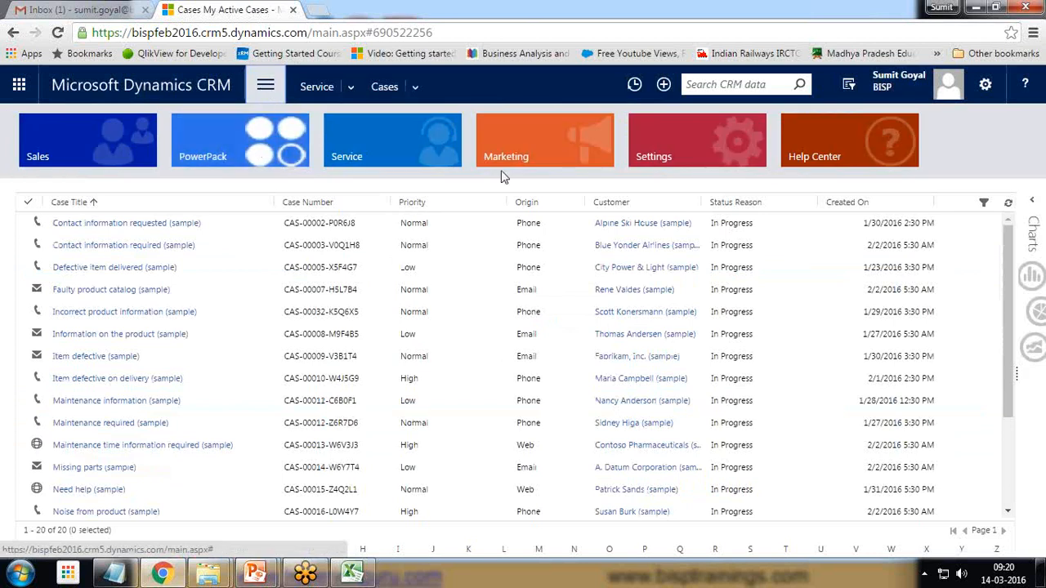
click(358, 145)
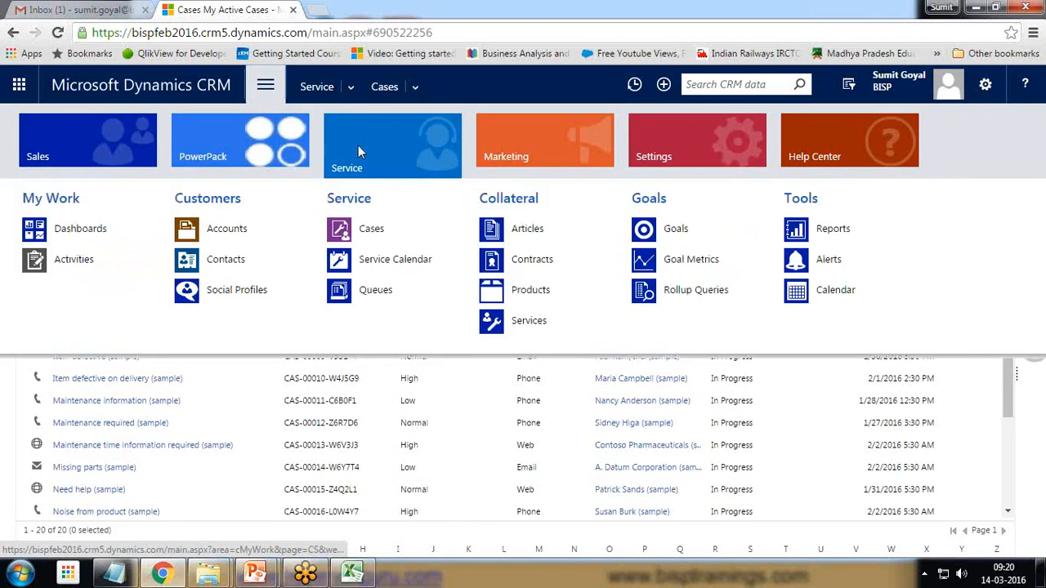
click(687, 234)
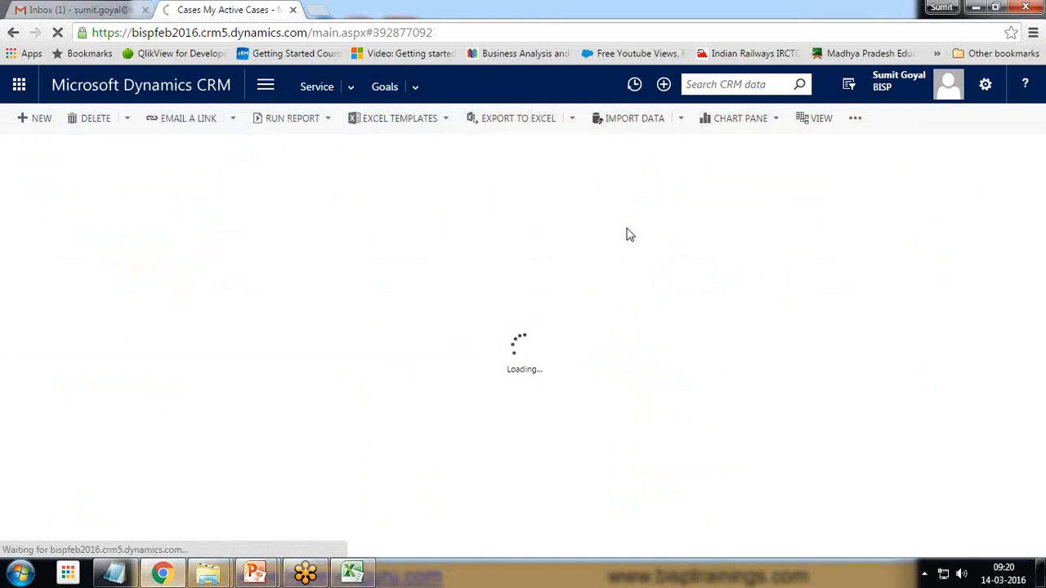
click(25, 223)
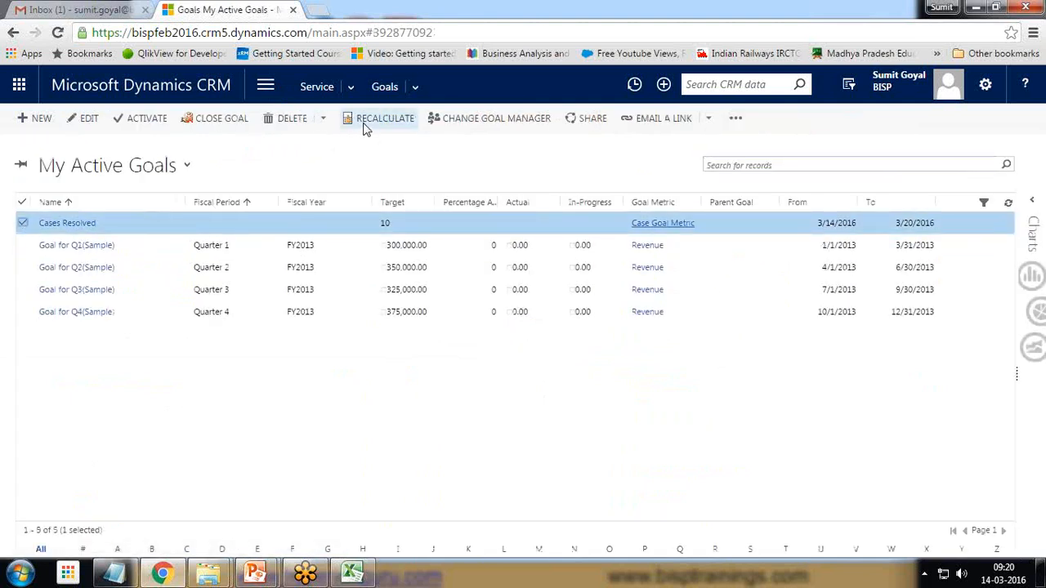
click(369, 120)
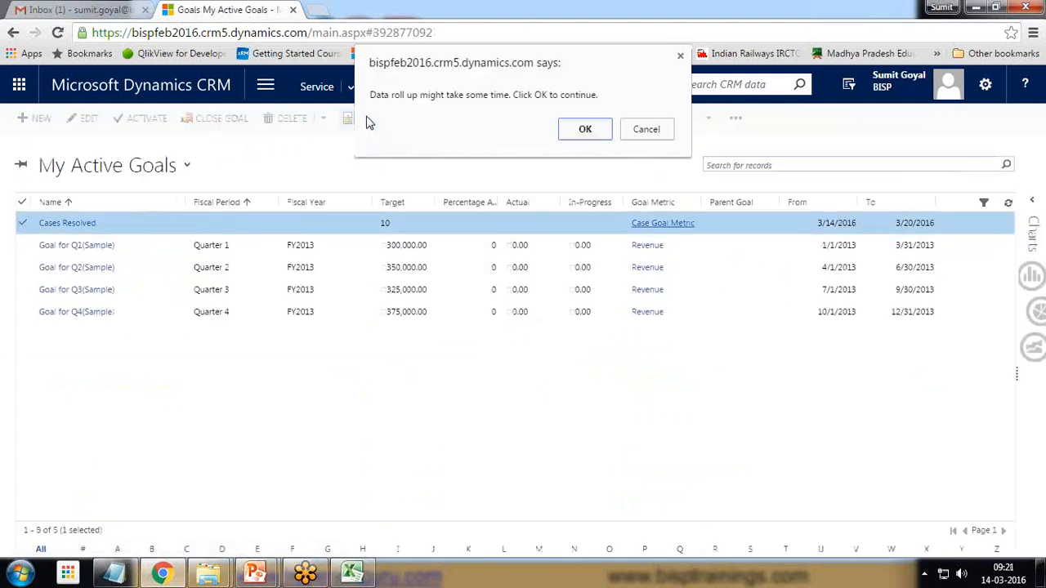
click(583, 131)
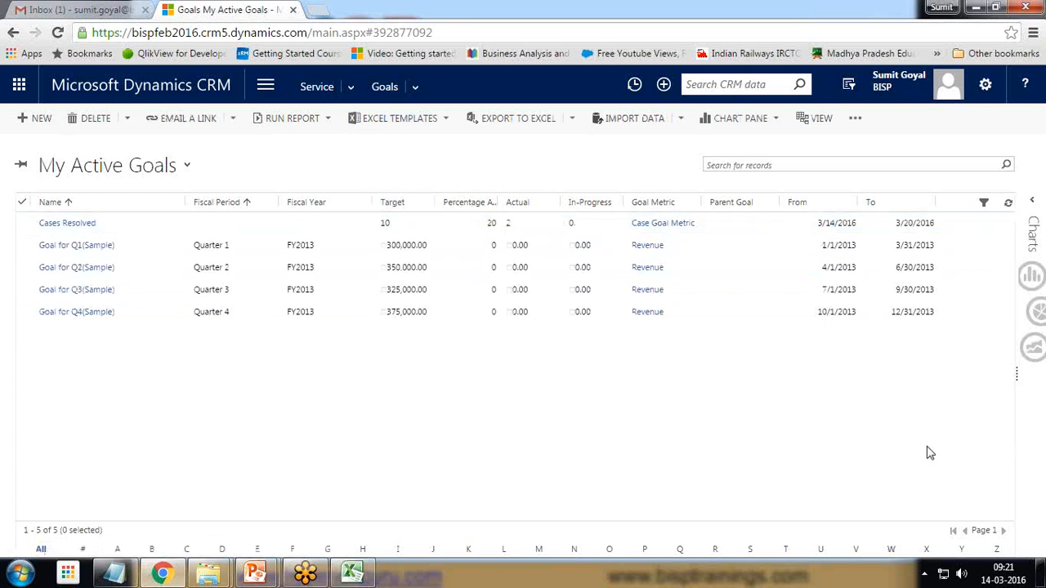
mouse_move(384, 209)
mouse_down()
mouse_move(375, 235)
mouse_move(392, 206)
mouse_up()
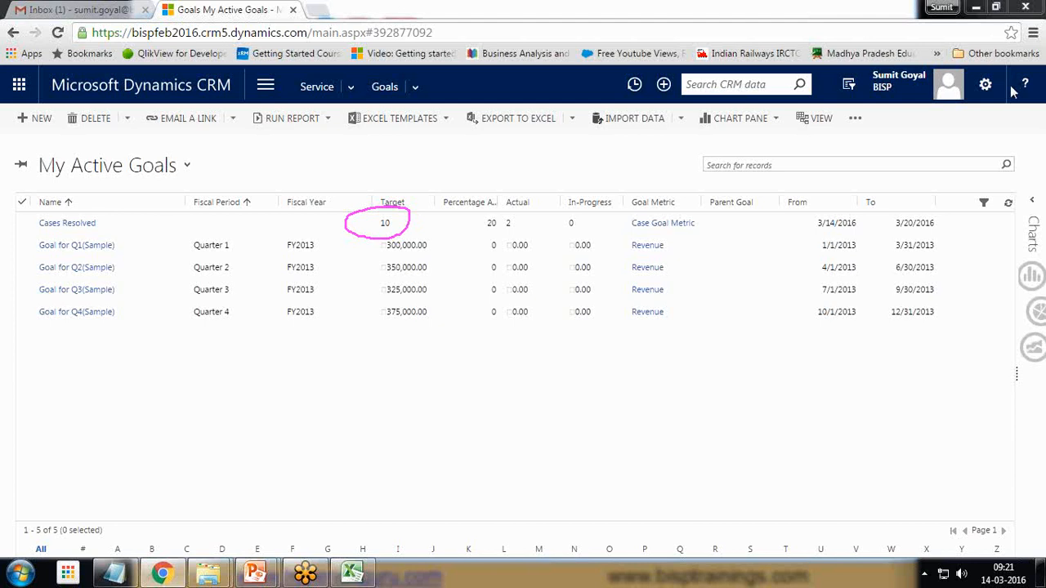
mouse_move(807, 234)
mouse_down()
mouse_move(963, 228)
mouse_move(836, 200)
mouse_move(809, 229)
mouse_up()
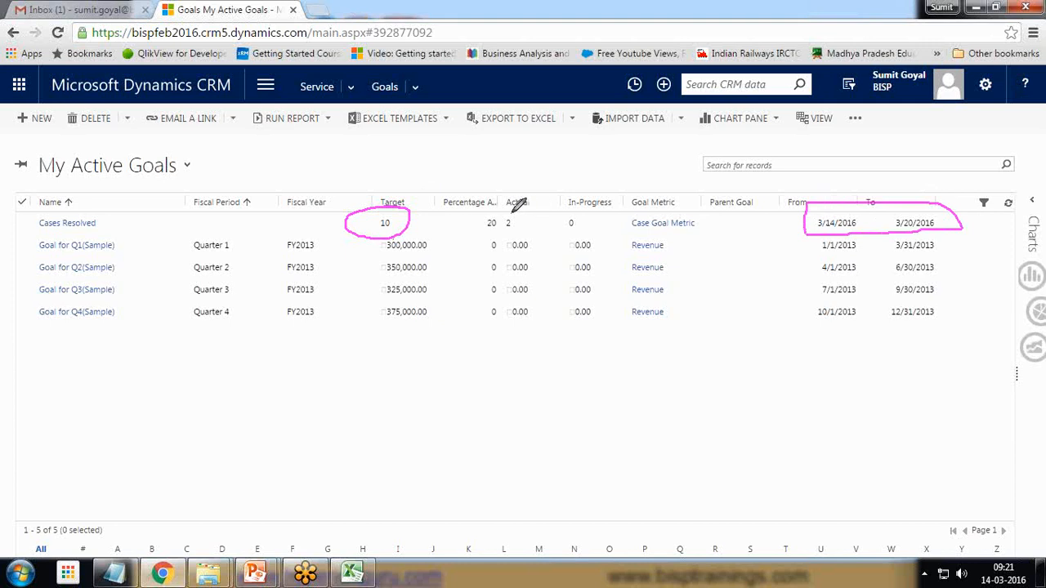
mouse_move(517, 210)
mouse_down()
mouse_move(496, 224)
mouse_move(506, 235)
mouse_move(527, 207)
mouse_move(513, 203)
mouse_move(486, 230)
mouse_move(500, 233)
mouse_up()
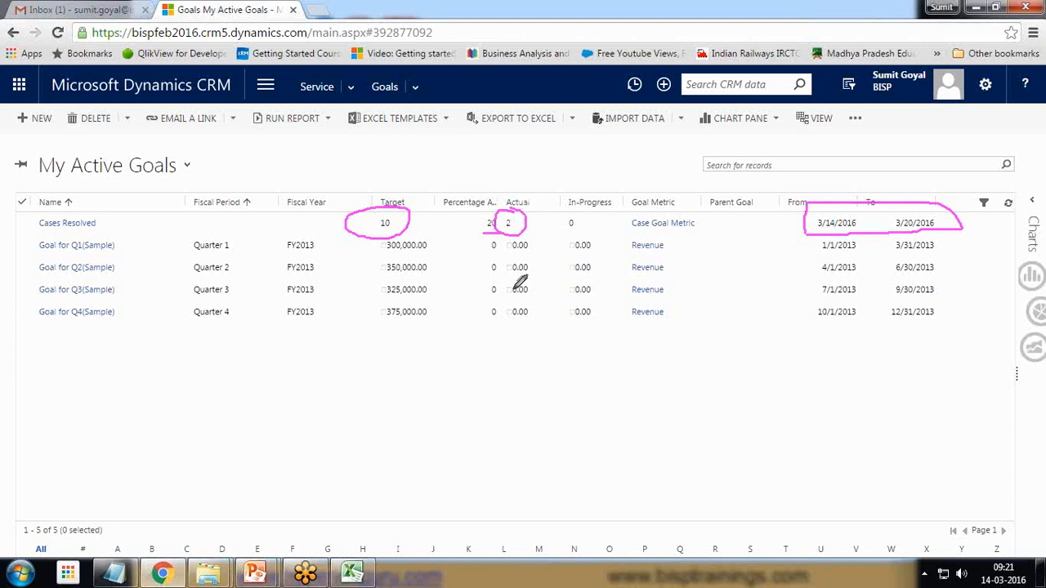
click(966, 436)
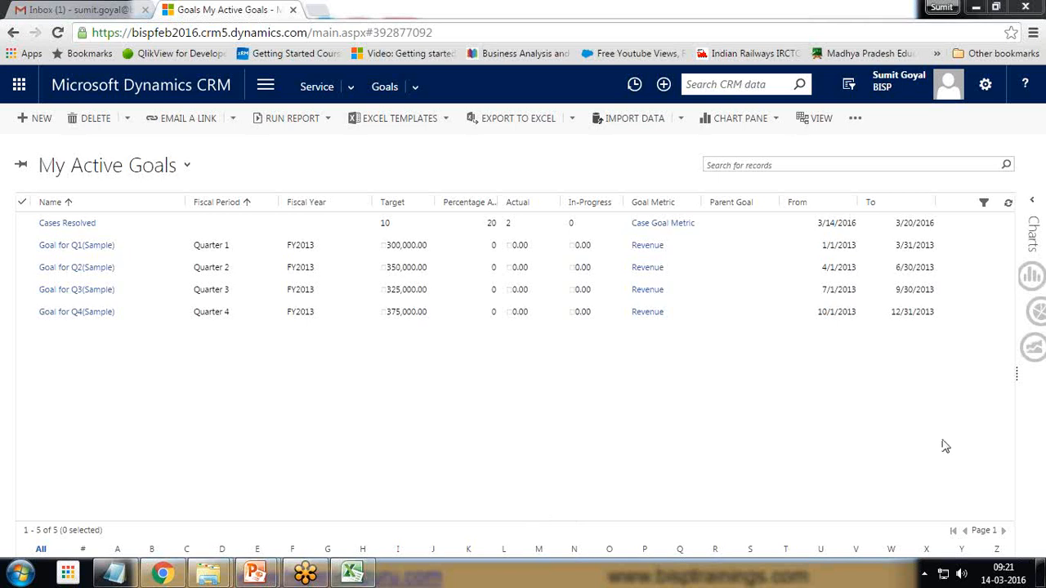
Switch to the PowerPoint slide show and advance from the Scenario slide to the one on other things to track as goals
mouse_move(259, 578)
click(392, 515)
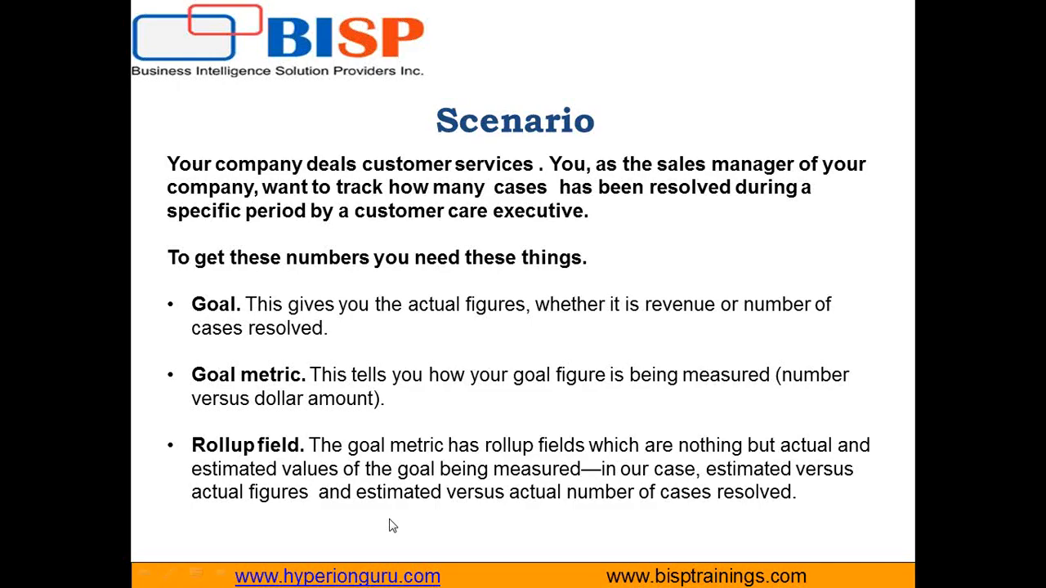
click(462, 455)
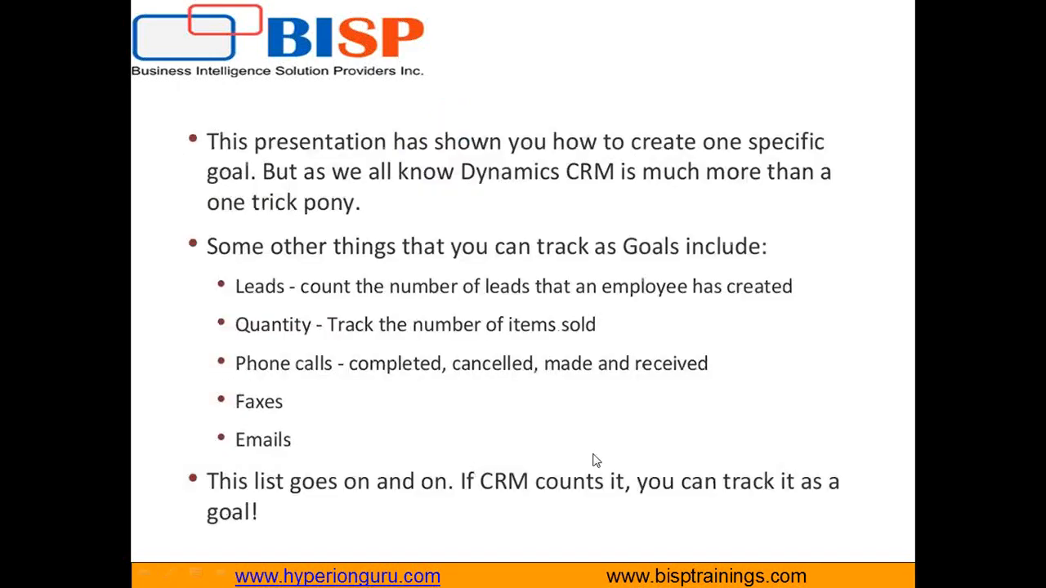